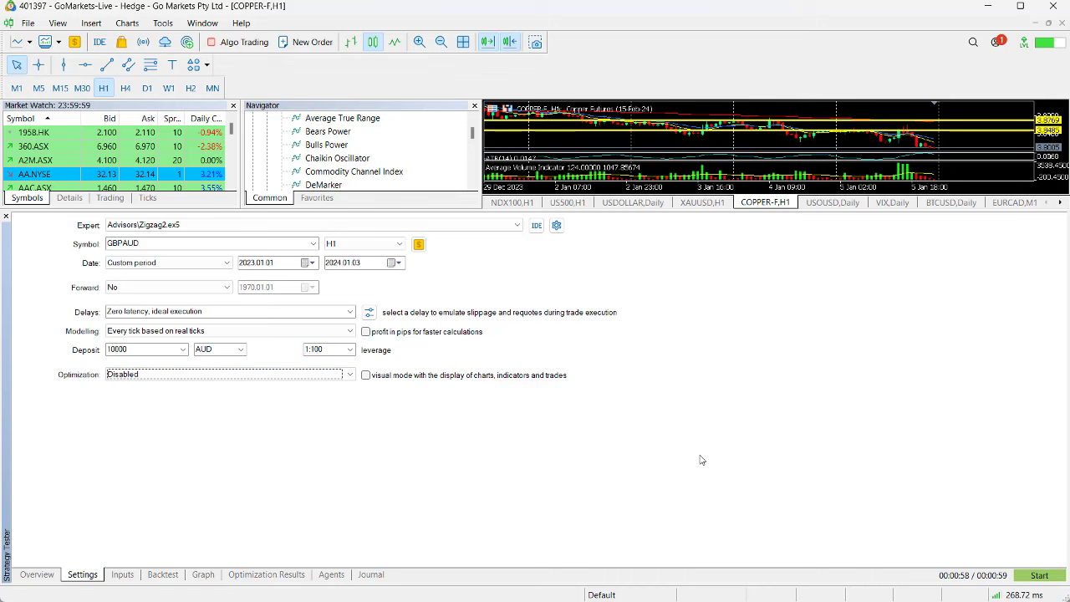
pyautogui.click(163, 574)
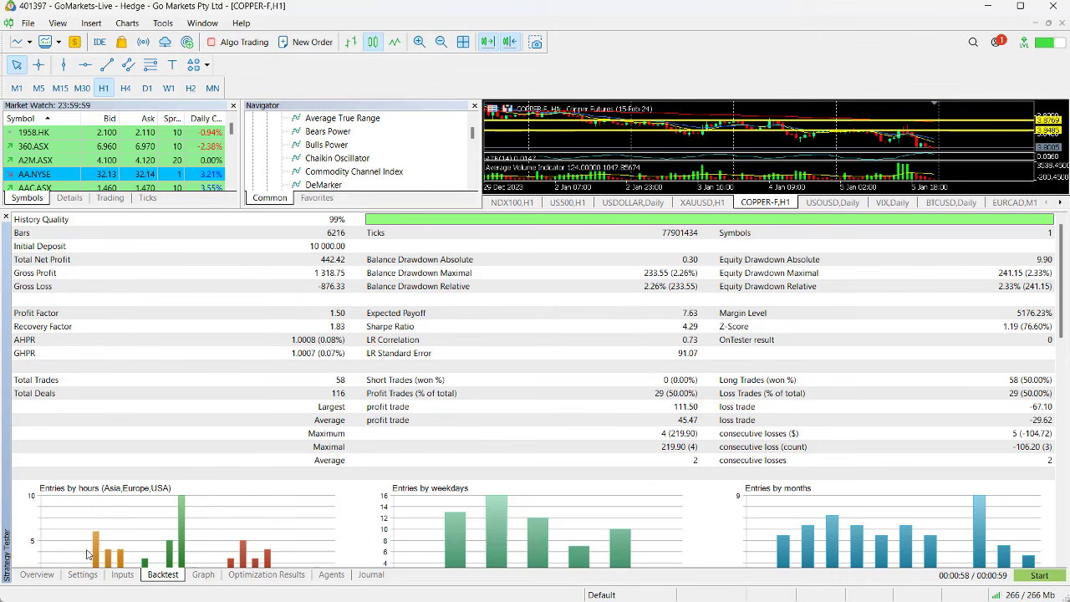
# Set the optimization to Fast genetic based algorithm, keeping Profit Factor max as criterion.
pyautogui.click(82, 575)
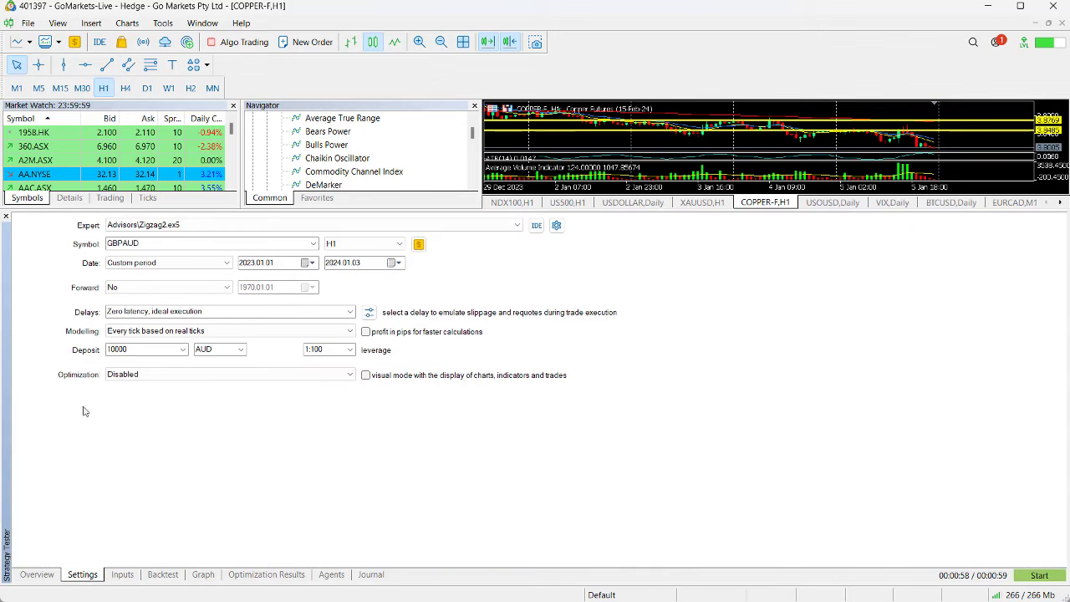
pyautogui.click(352, 377)
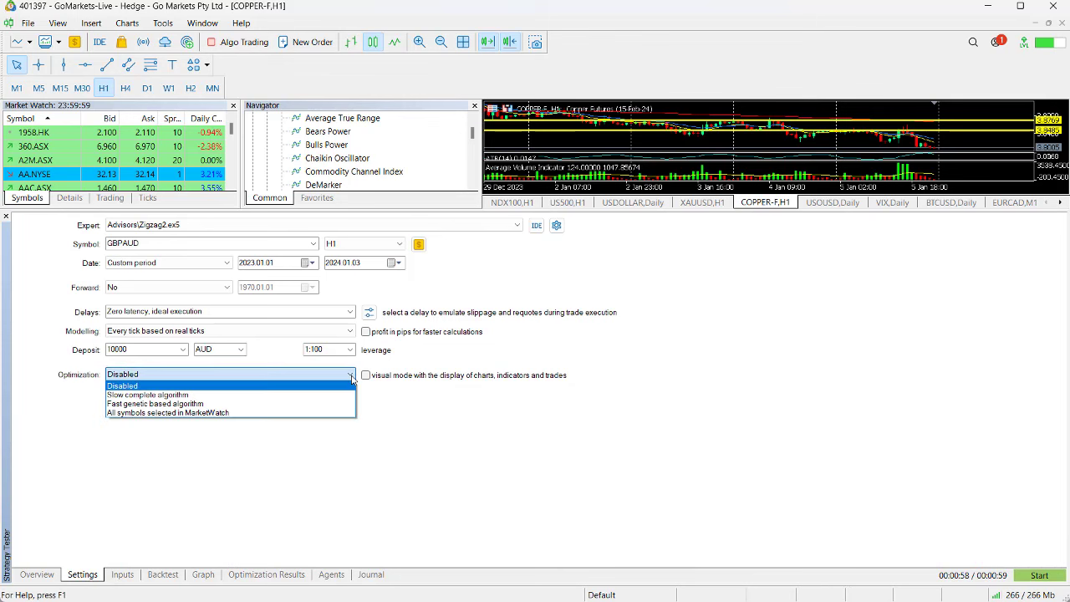
pyautogui.click(303, 404)
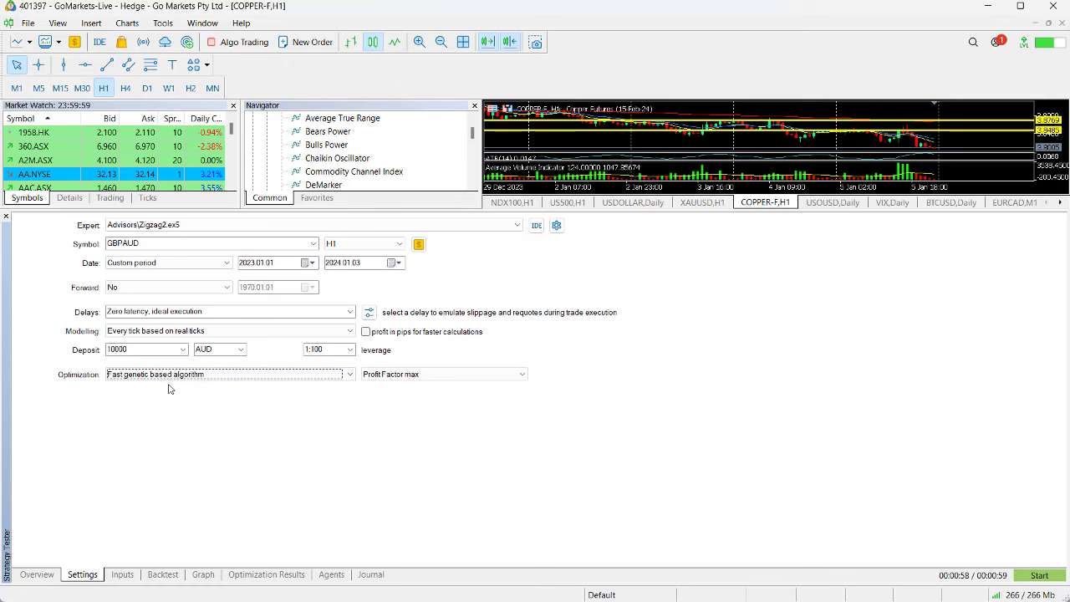
pyautogui.click(348, 376)
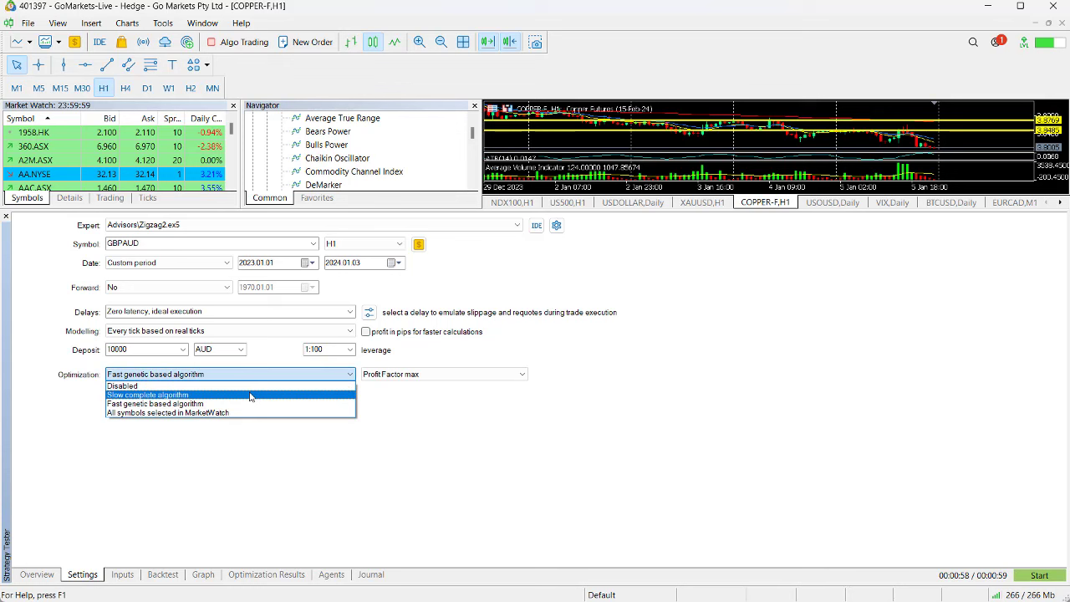
pyautogui.click(250, 405)
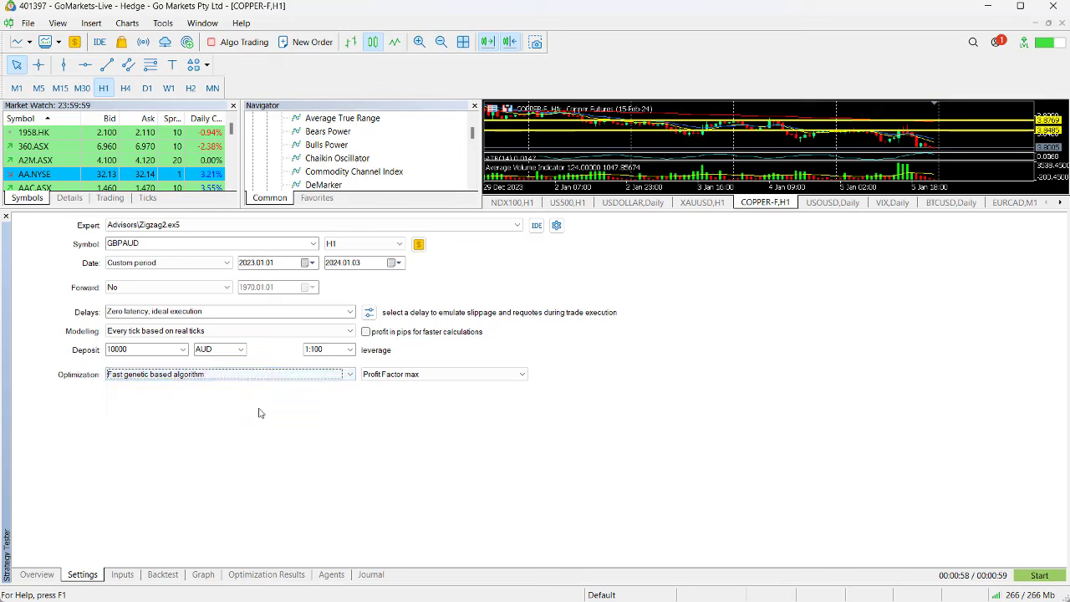
# Mark fast_zz_period for optimization with start 5, step 2 and stop 11.
pyautogui.click(124, 575)
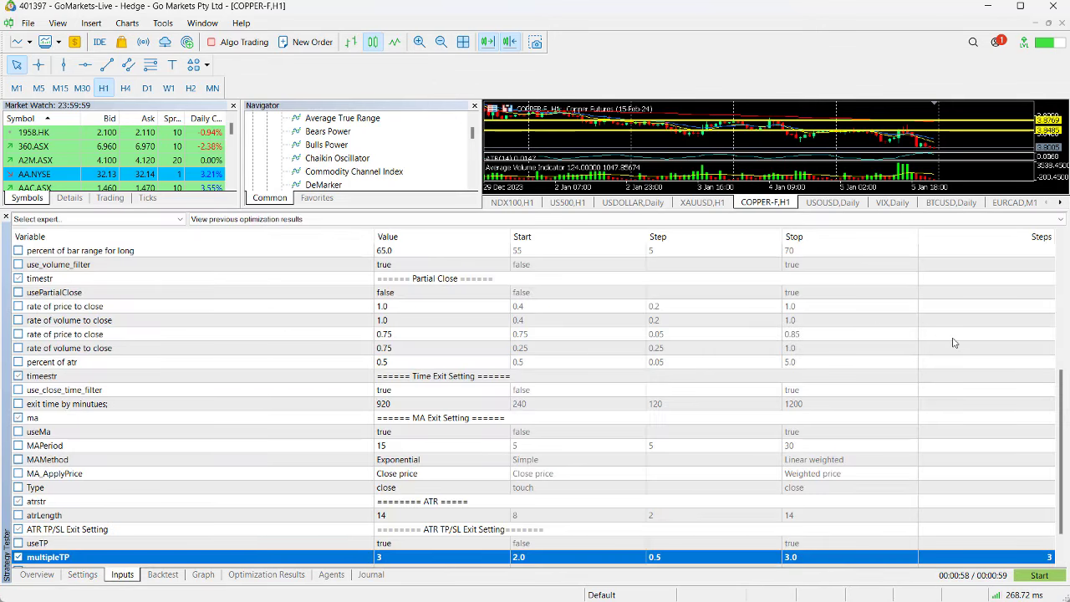
pyautogui.moveTo(1065, 449); pyautogui.dragTo(1066, 279)
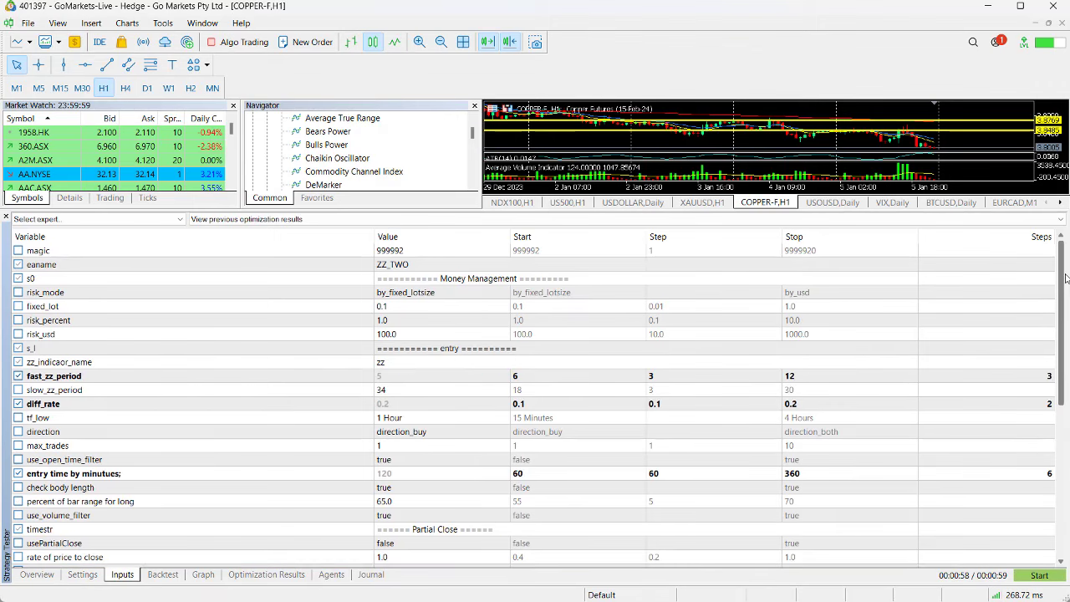
pyautogui.click(20, 378)
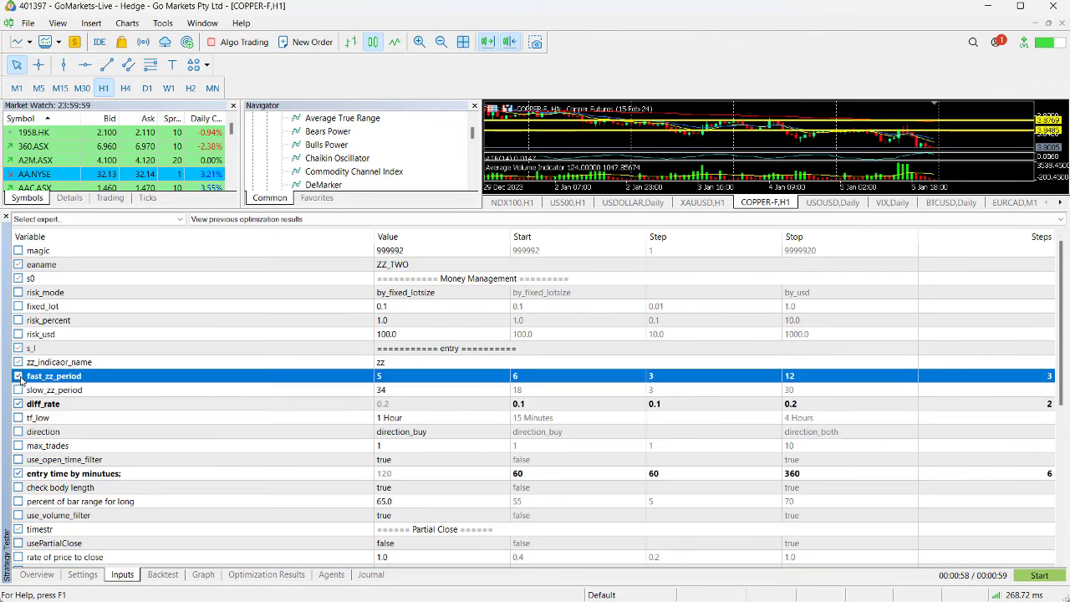
pyautogui.click(18, 377)
pyautogui.click(19, 377)
pyautogui.doubleClick(527, 381)
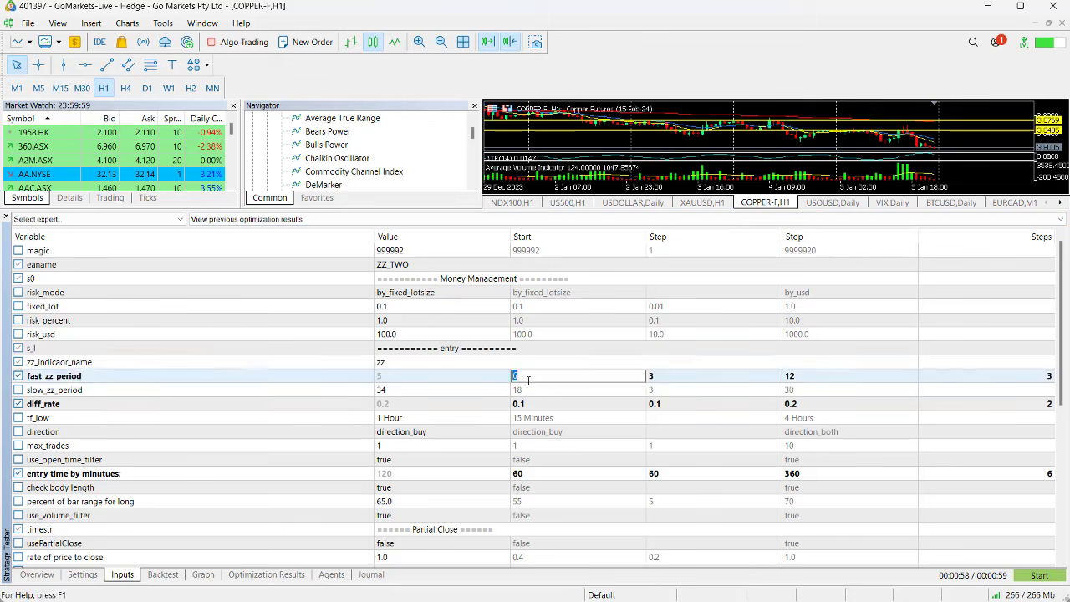
pyautogui.write('5')
pyautogui.press('Tab')
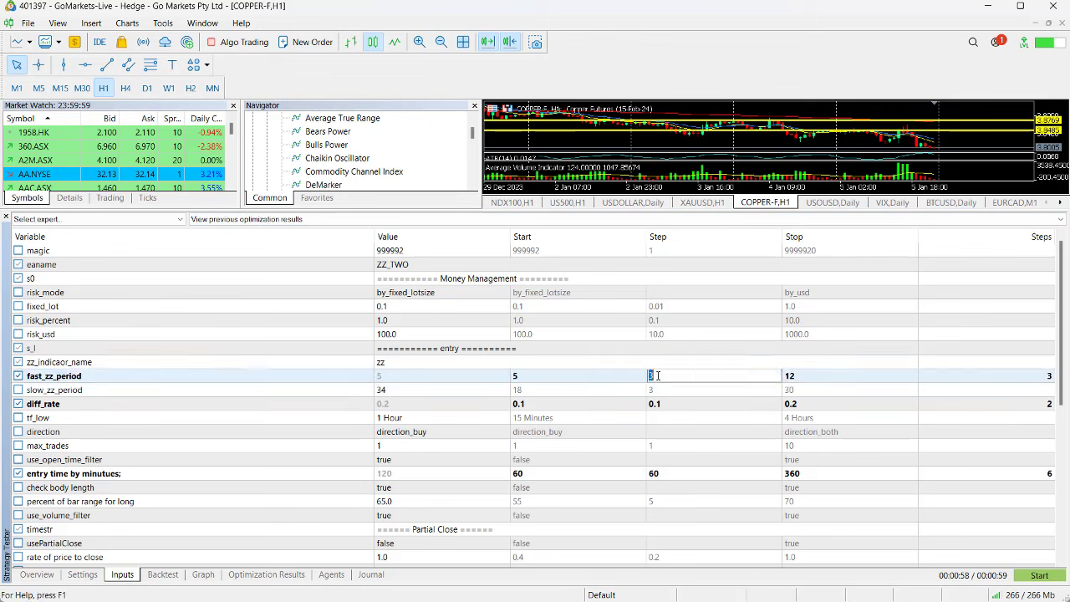
pyautogui.write('2')
pyautogui.press('Tab')
pyautogui.write('1')
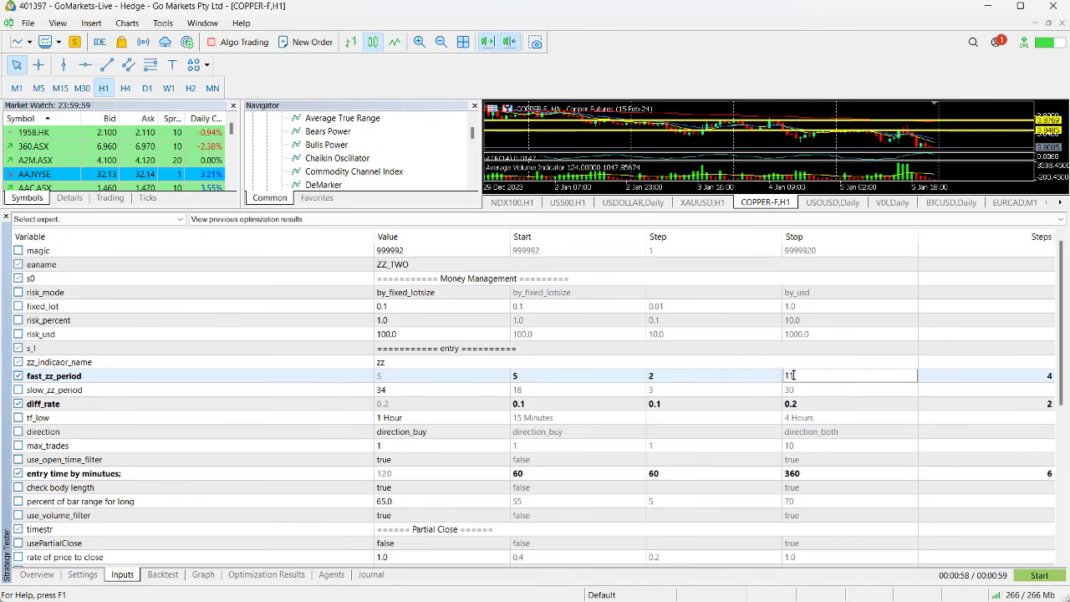
pyautogui.click(938, 406)
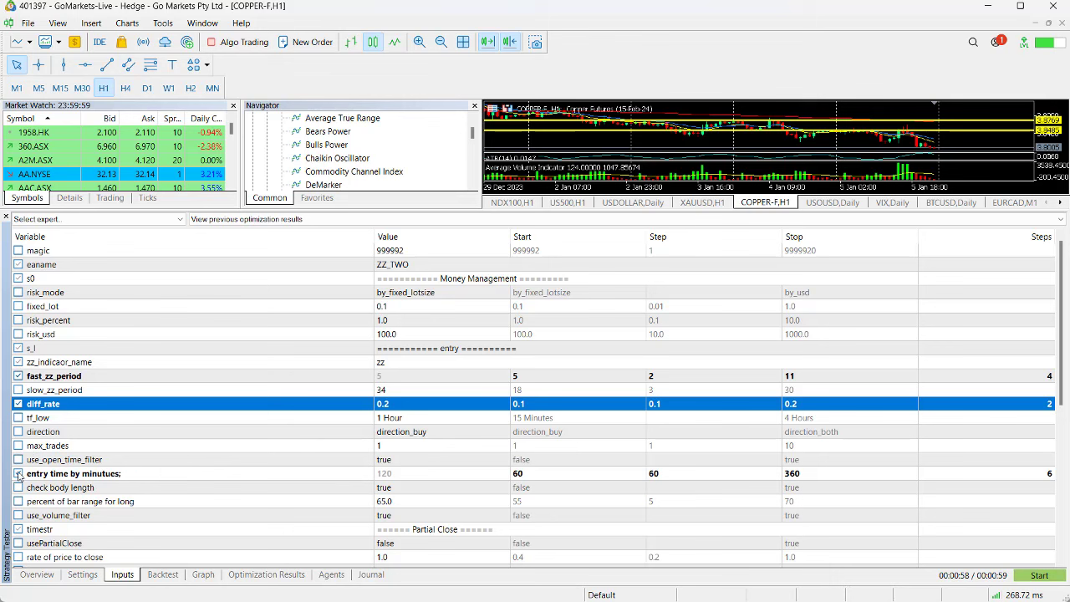
# Change entry time by minutes to start 90, step 30, stop 150.
pyautogui.click(529, 473)
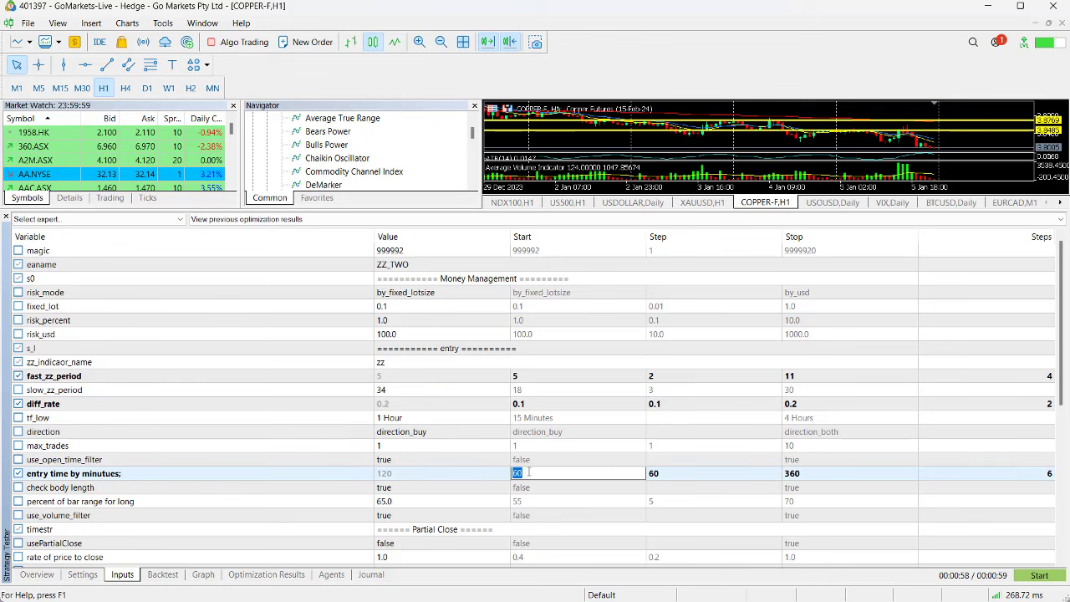
pyautogui.write('90')
pyautogui.click(659, 474)
pyautogui.write('30')
pyautogui.click(813, 477)
pyautogui.write('150')
pyautogui.click(873, 534)
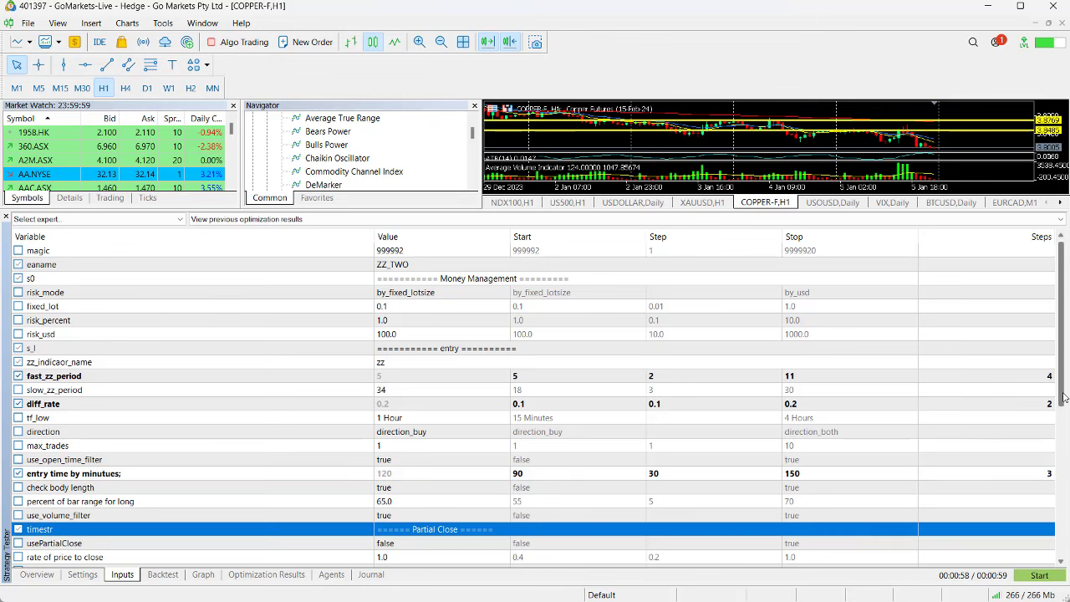
# Add MAPeriod to the optimization from 10 to 25 in steps of 5.
pyautogui.scroll(-7, 1065, 400)
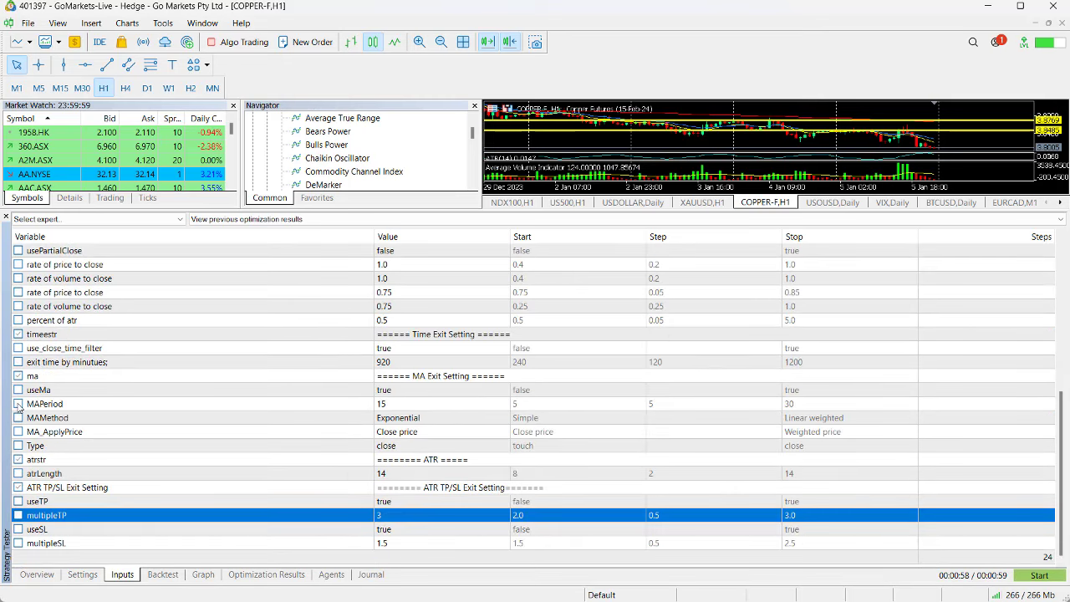
pyautogui.click(18, 405)
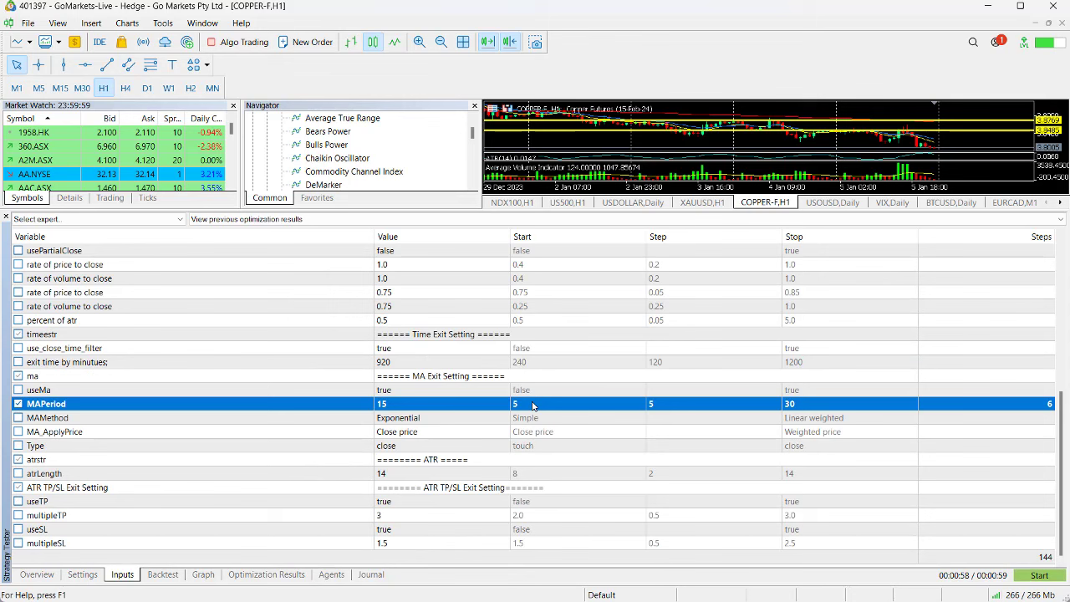
pyautogui.click(533, 405)
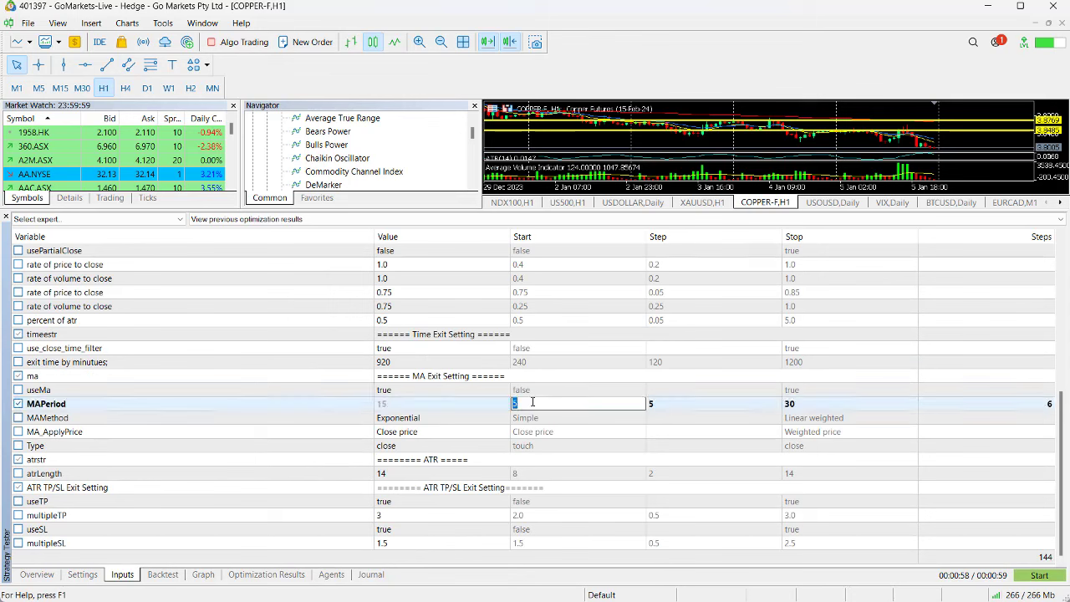
pyautogui.write('10')
pyautogui.click(790, 405)
pyautogui.write('25')
pyautogui.click(960, 460)
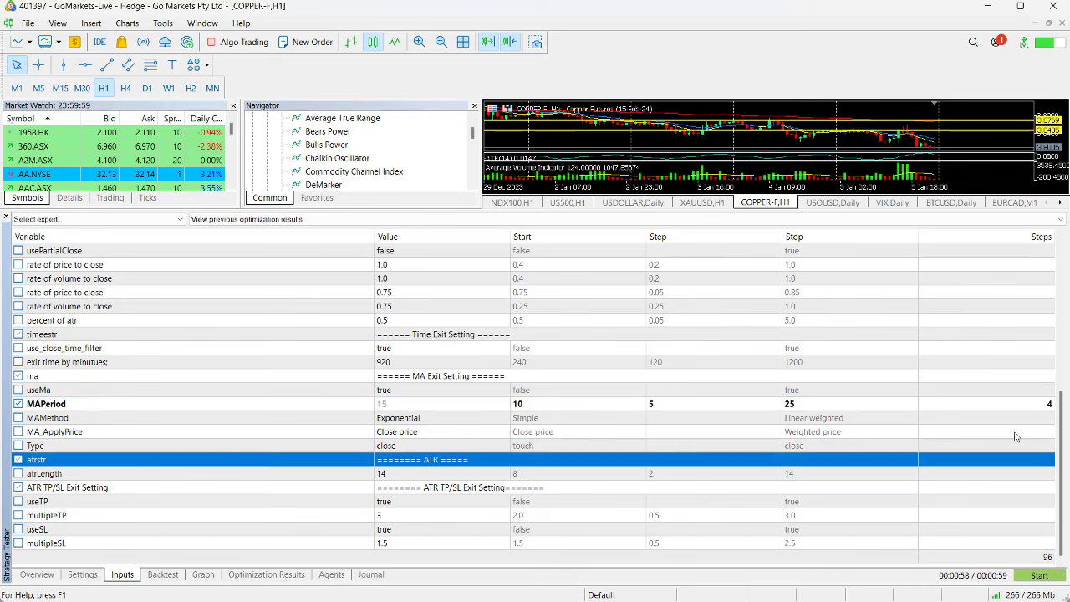
# Start the 96-pass optimization and enlarge the Profit Factor chart to watch passes plot.
pyautogui.click(1037, 576)
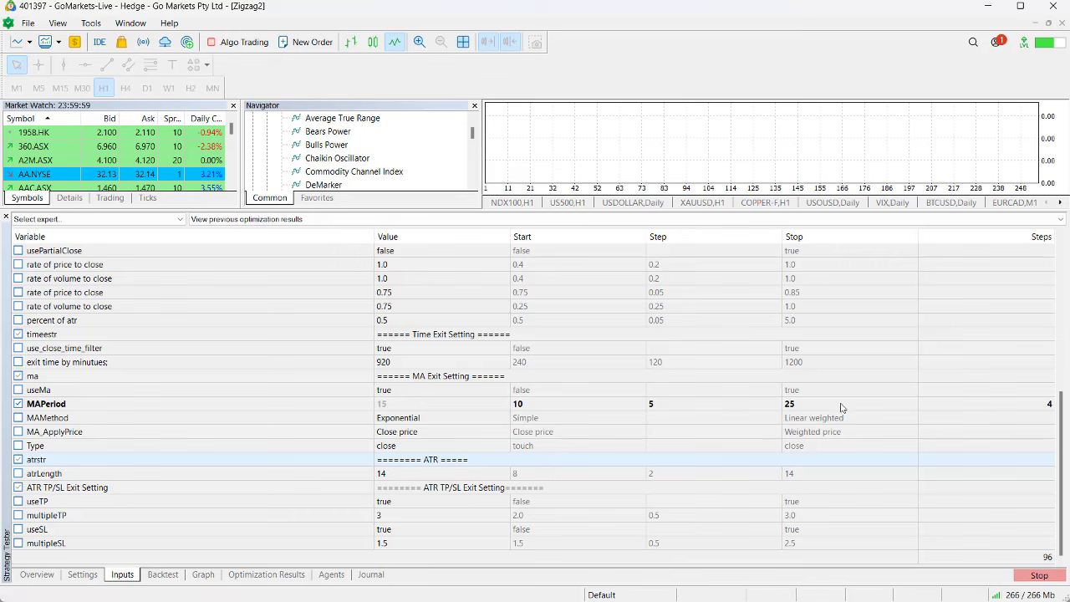
pyautogui.moveTo(943, 212); pyautogui.dragTo(752, 305)
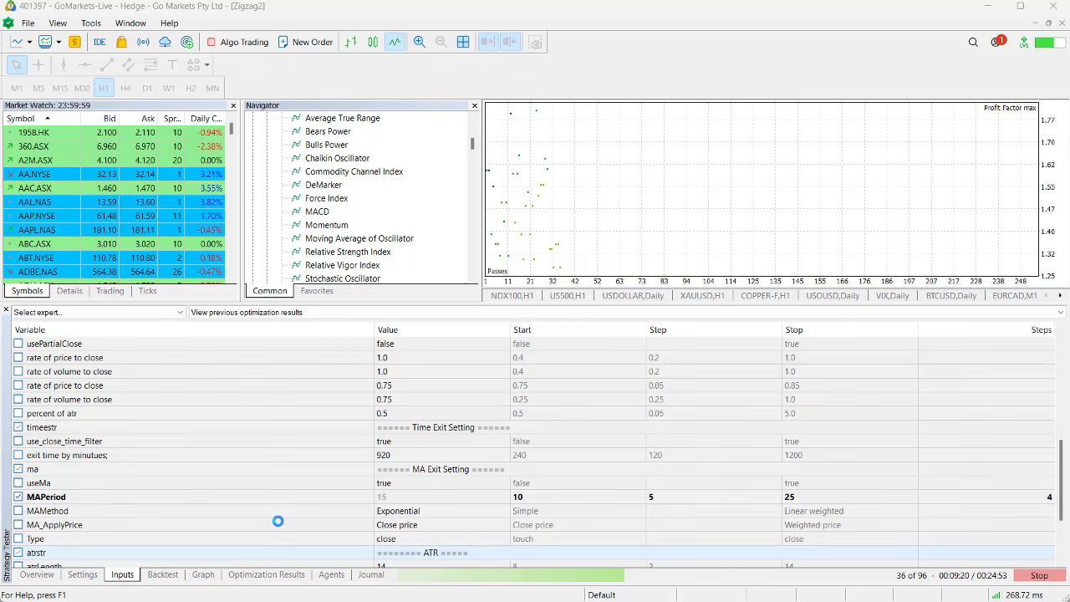
# Sort the Optimization Results passes by Profit in descending order.
pyautogui.click(267, 576)
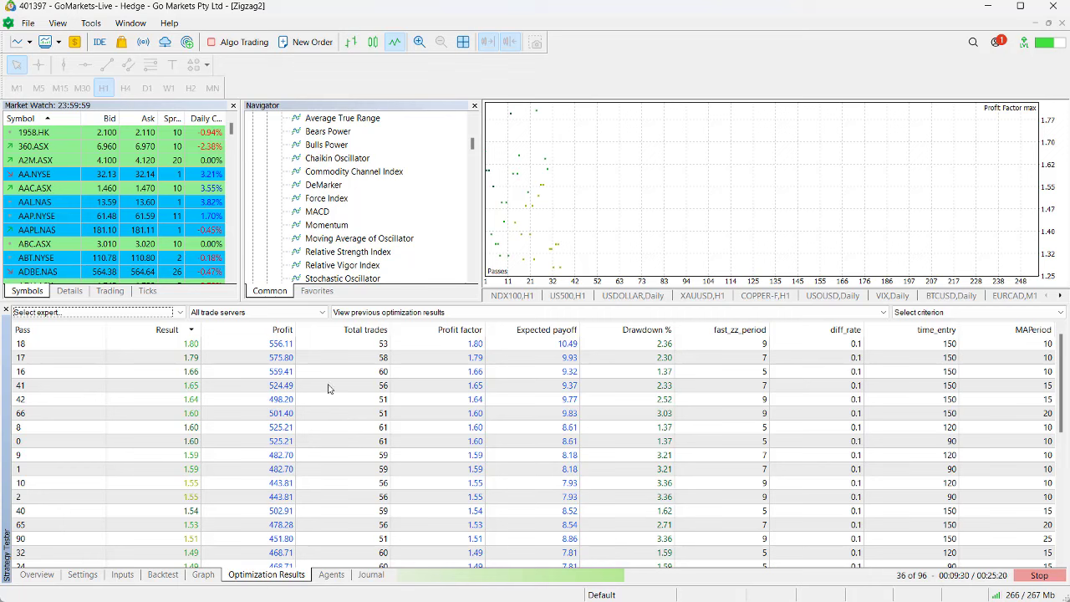
pyautogui.click(285, 331)
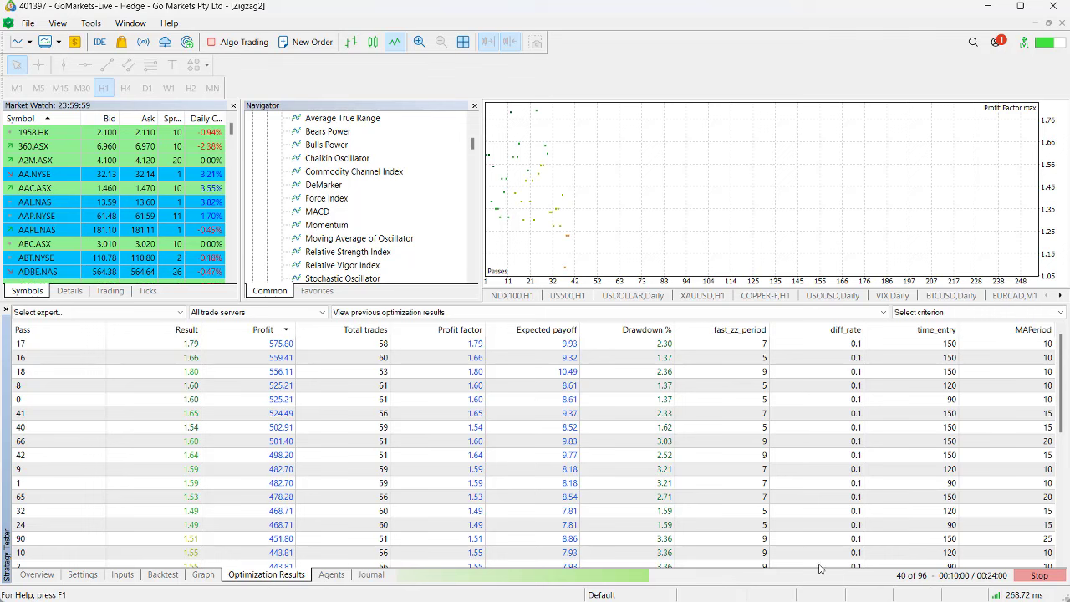
pyautogui.click(127, 576)
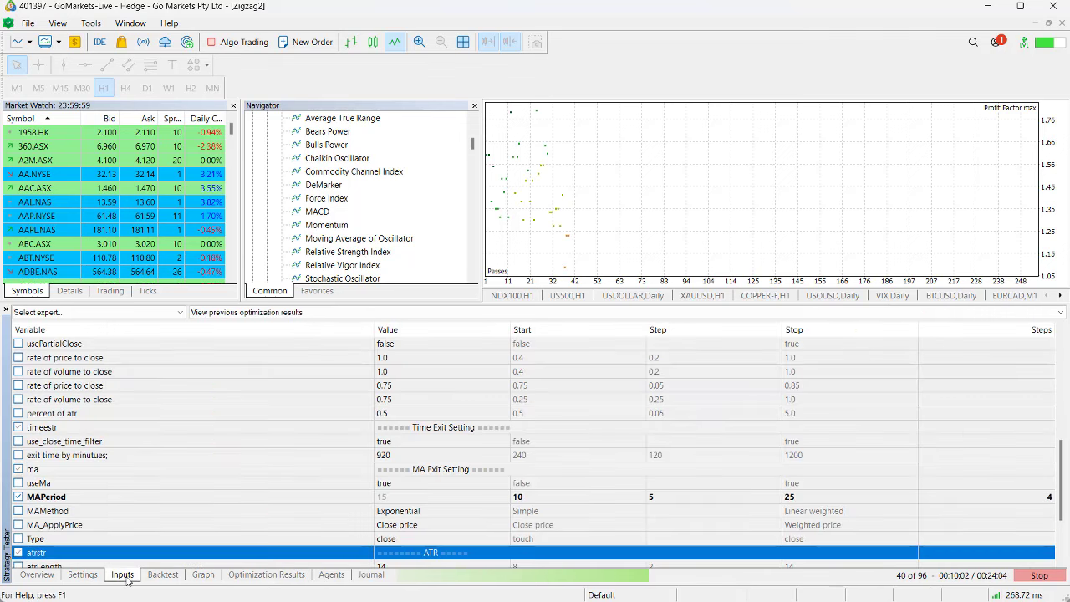
pyautogui.click(250, 576)
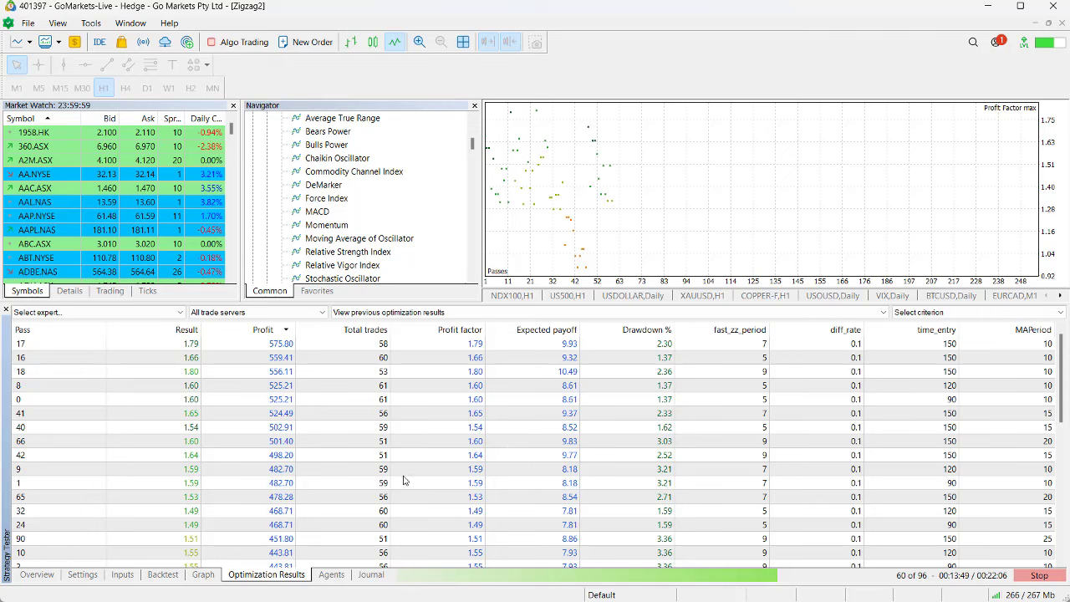
# Once all 96 passes finish, run top-profit pass 22 (687.53) as a single test.
pyautogui.click(123, 575)
pyautogui.click(243, 575)
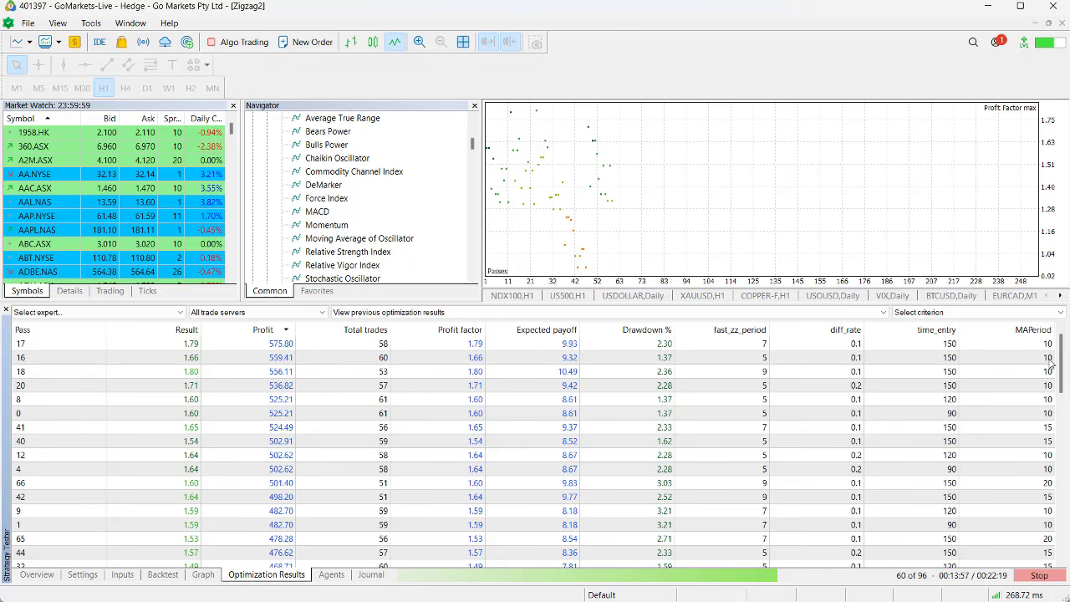
pyautogui.moveTo(1065, 372); pyautogui.dragTo(1065, 429)
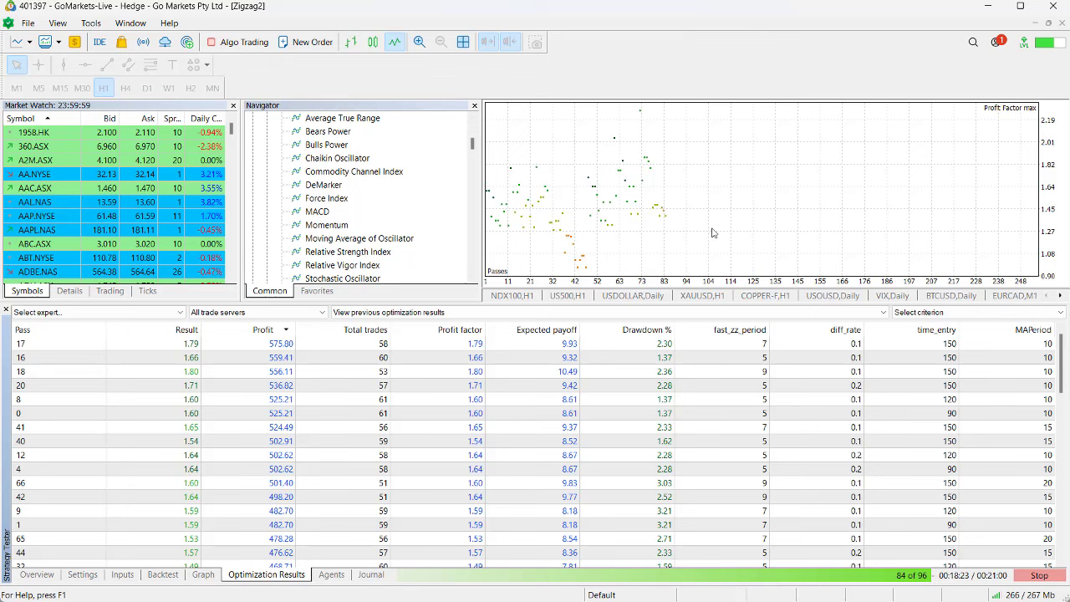
pyautogui.click(126, 575)
pyautogui.click(239, 576)
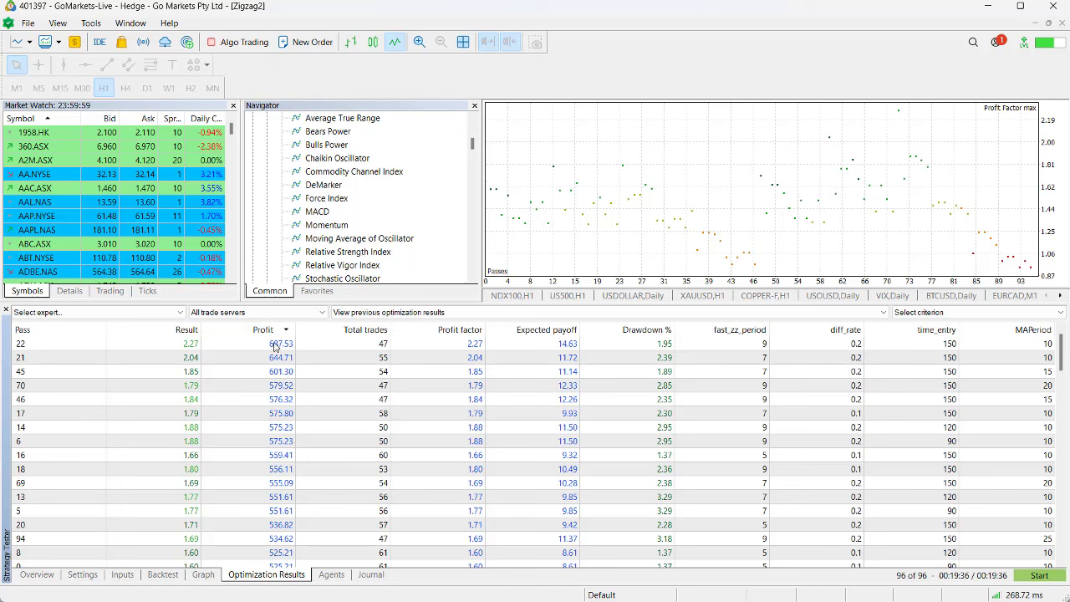
pyautogui.rightClick(276, 346)
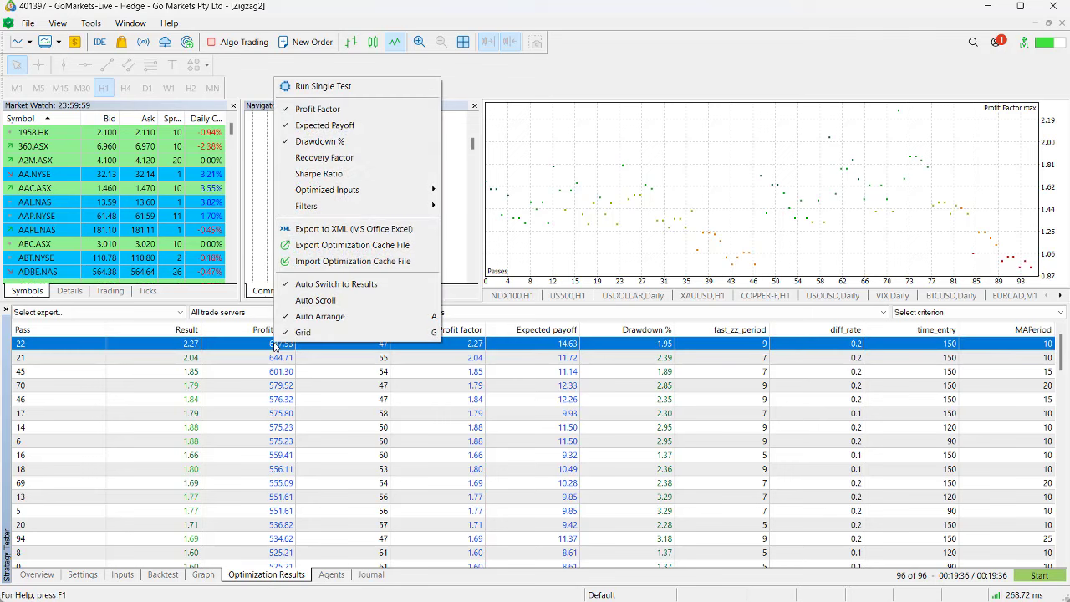
pyautogui.click(334, 92)
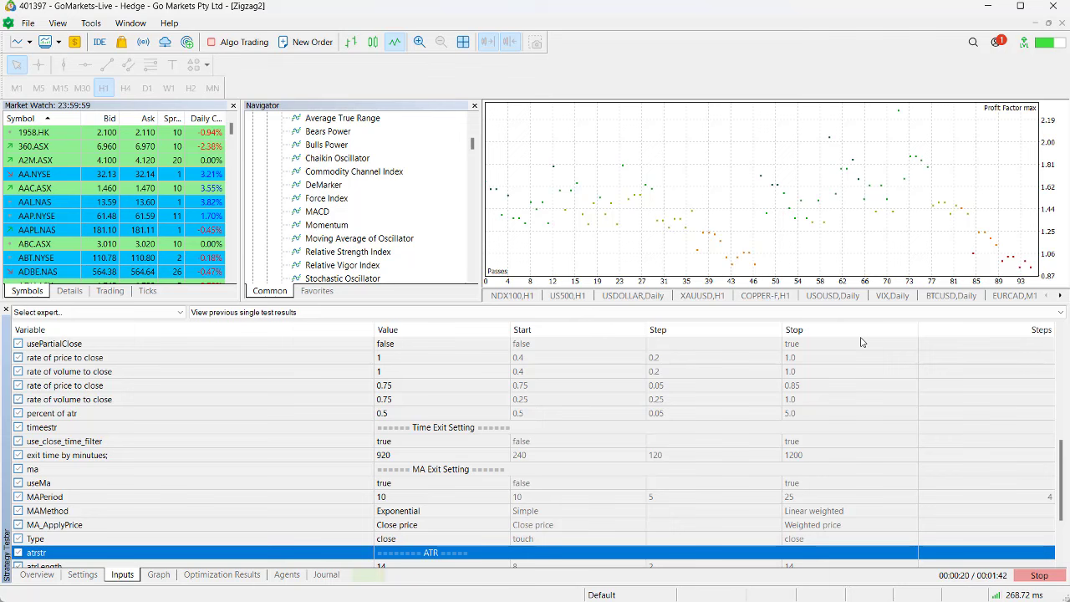
# Show the Graph of pass 22's backtest as its balance climbs to about 10,700.
pyautogui.click(159, 575)
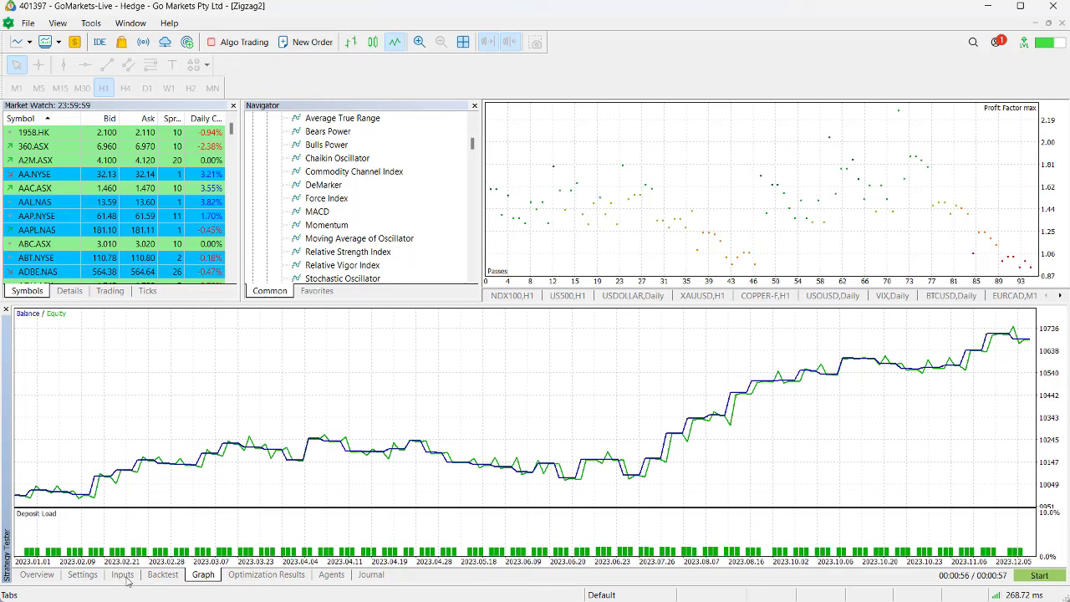
# Reopen Optimization Results with Zigzag2 selected as the expert, briefly checking previous runs.
pyautogui.click(239, 583)
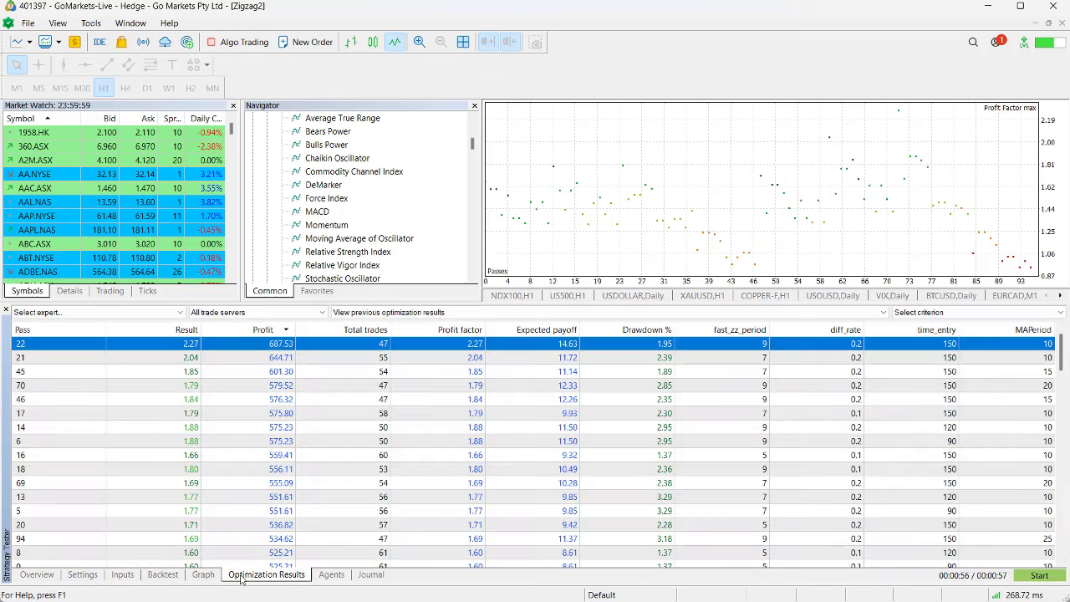
pyautogui.click(181, 316)
pyautogui.click(153, 334)
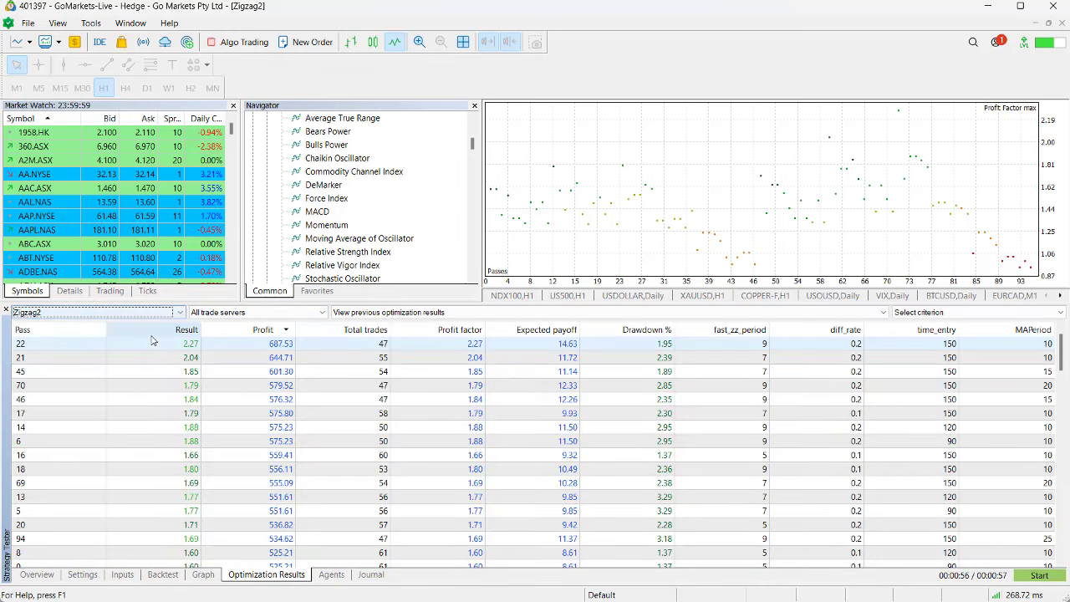
pyautogui.click(393, 312)
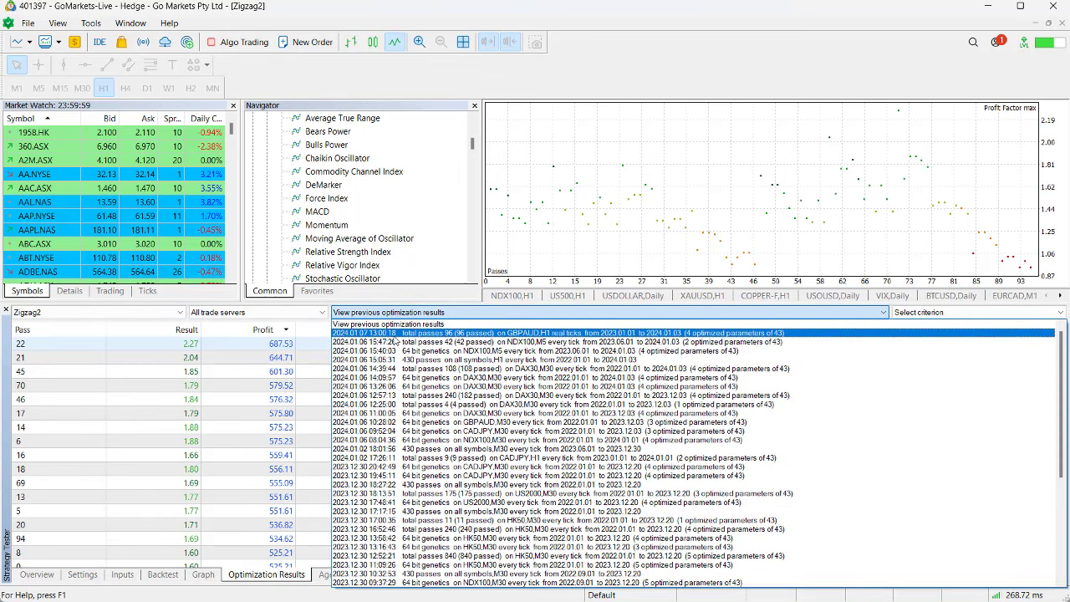
pyautogui.click(113, 579)
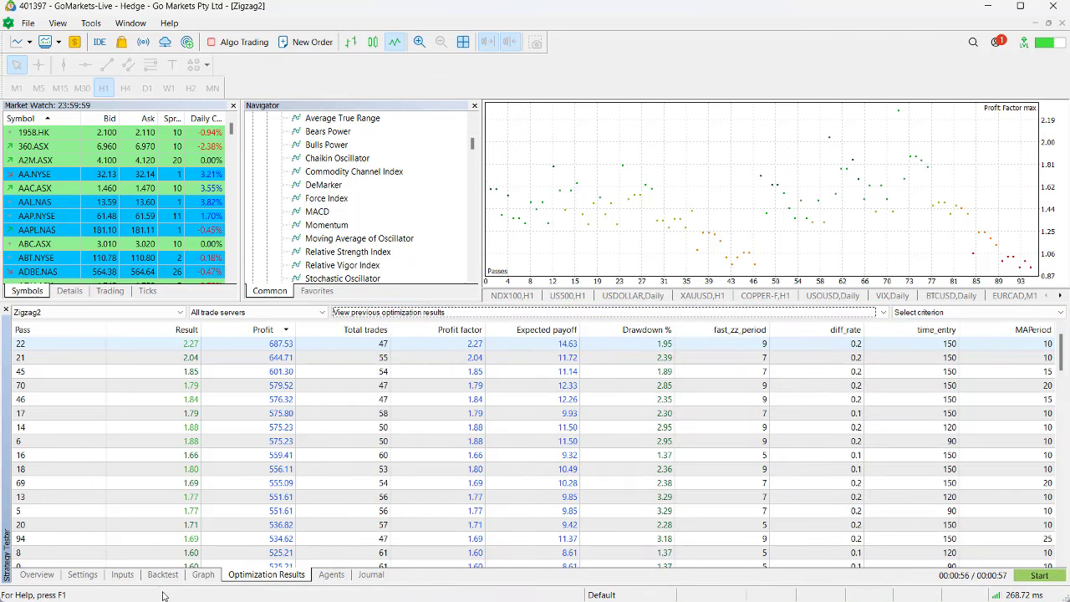
# Set the tester's optimization method to Fast genetic based algorithm.
pyautogui.click(117, 579)
pyautogui.scroll(1, 1066, 409)
pyautogui.click(23, 372)
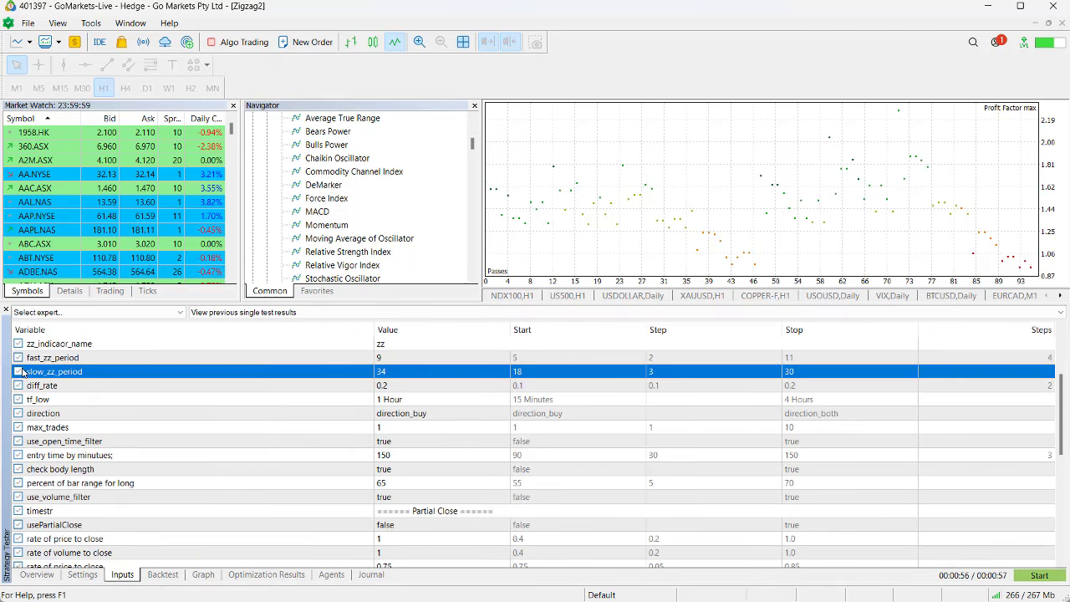
pyautogui.click(83, 575)
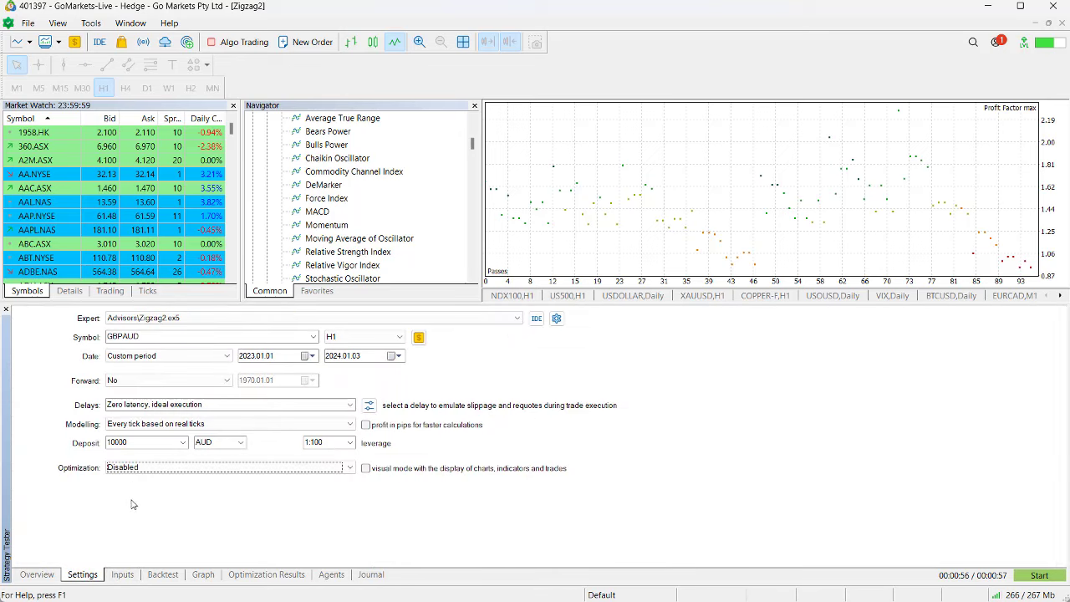
pyautogui.click(167, 468)
pyautogui.click(158, 498)
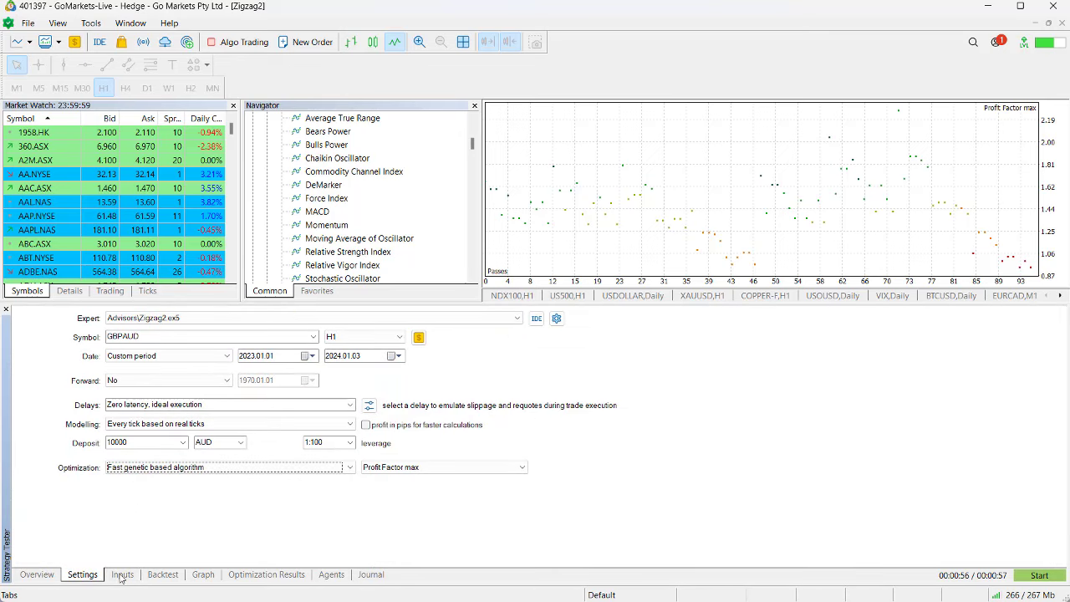
# Untick fast_zz_period, diff_rate, entry time and MAPeriod; tick multipleTP and multipleSL for optimization.
pyautogui.click(122, 575)
pyautogui.click(21, 358)
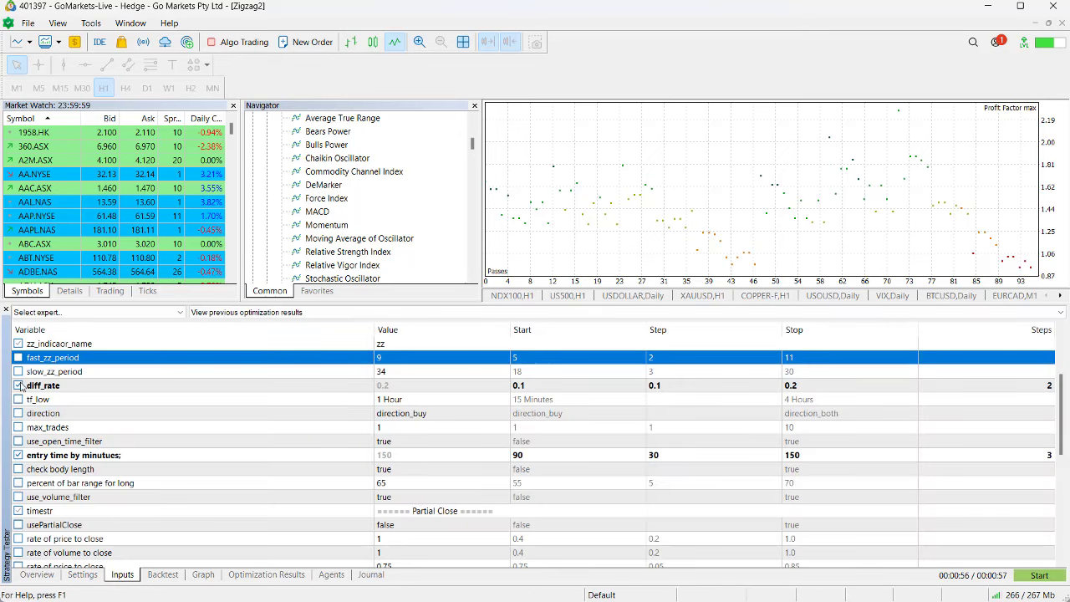
pyautogui.click(18, 386)
pyautogui.click(18, 455)
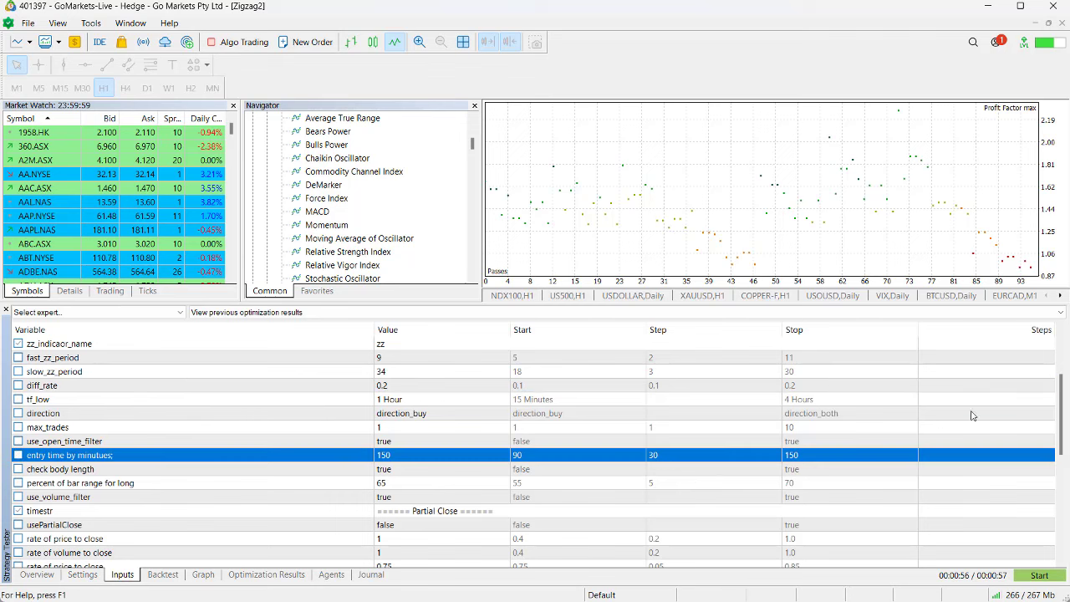
pyautogui.scroll(-5, 1014, 416)
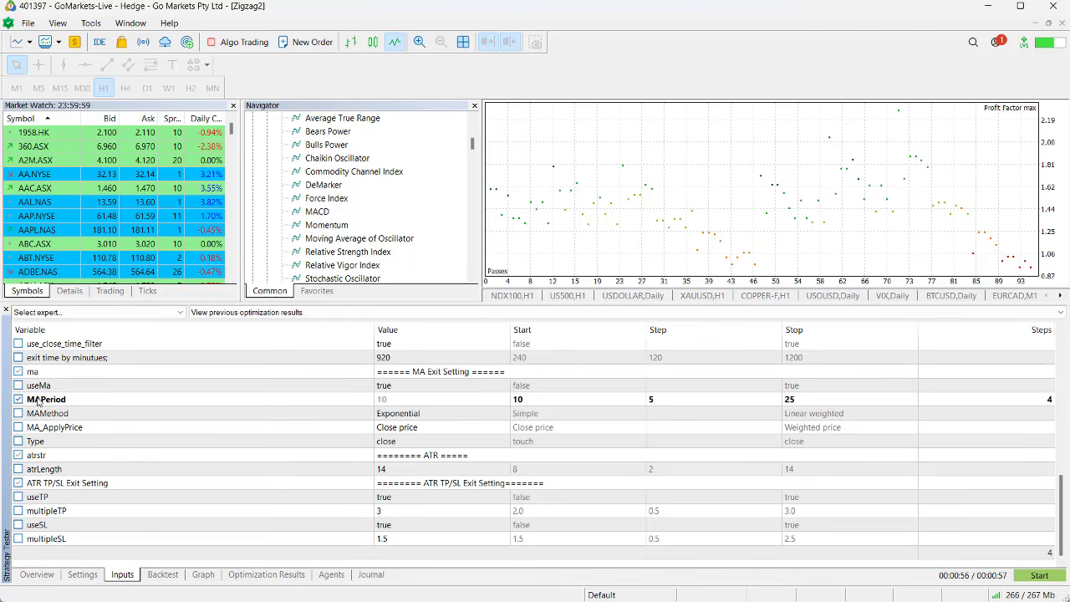
pyautogui.click(18, 399)
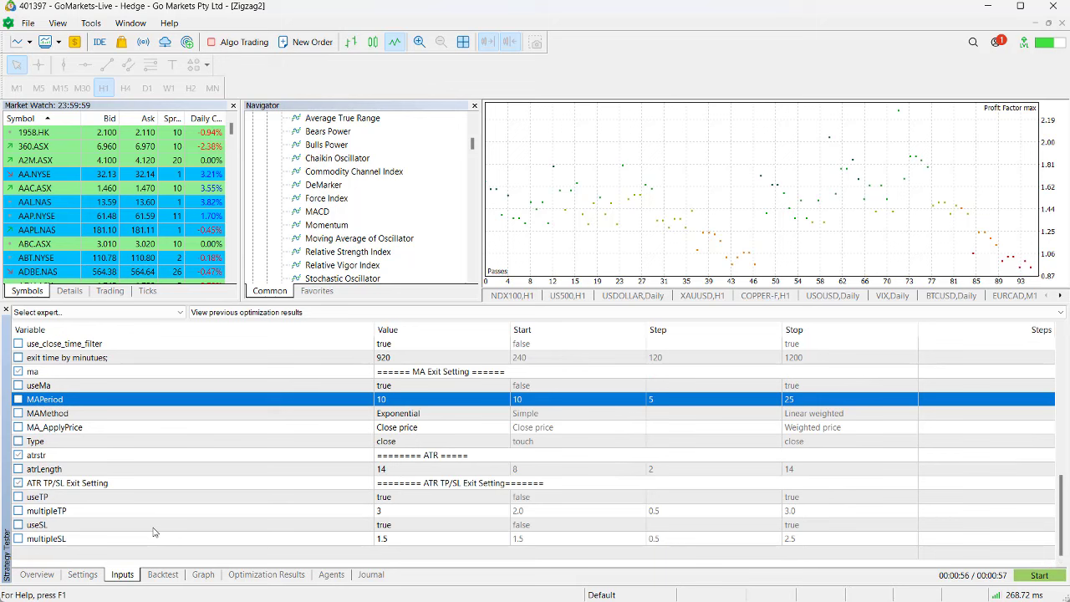
pyautogui.click(18, 511)
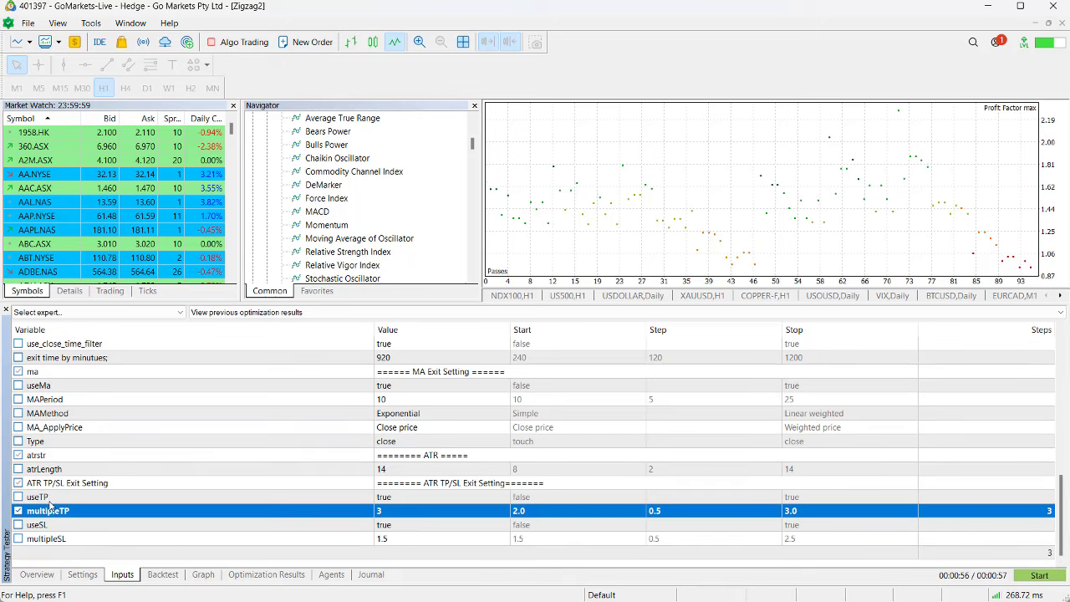
pyautogui.click(20, 538)
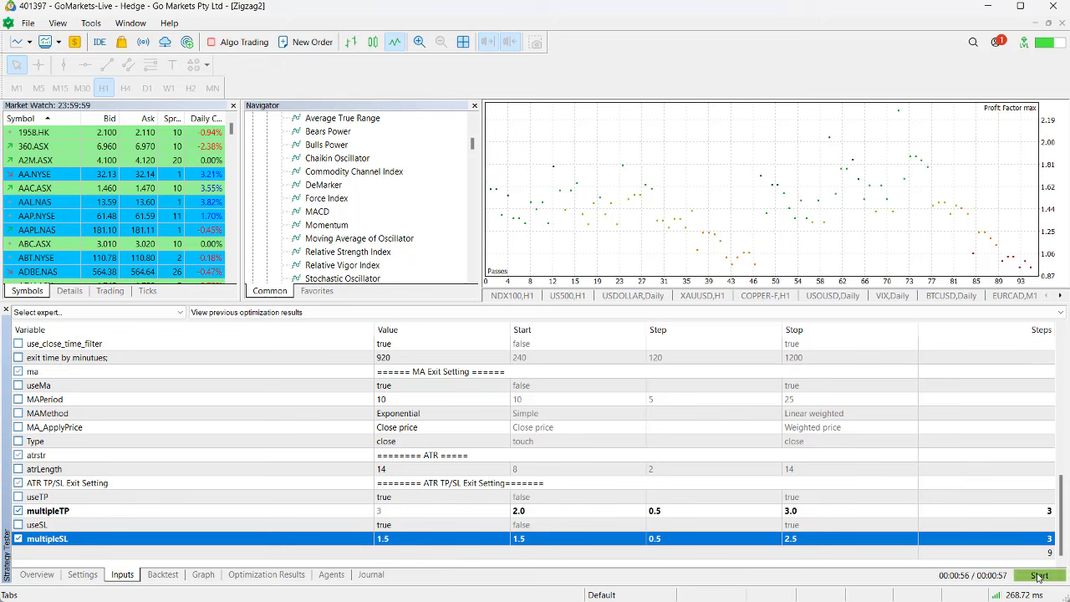
# Set multipleSL's range to start 1, stop 2, with step 0.5.
pyautogui.click(584, 511)
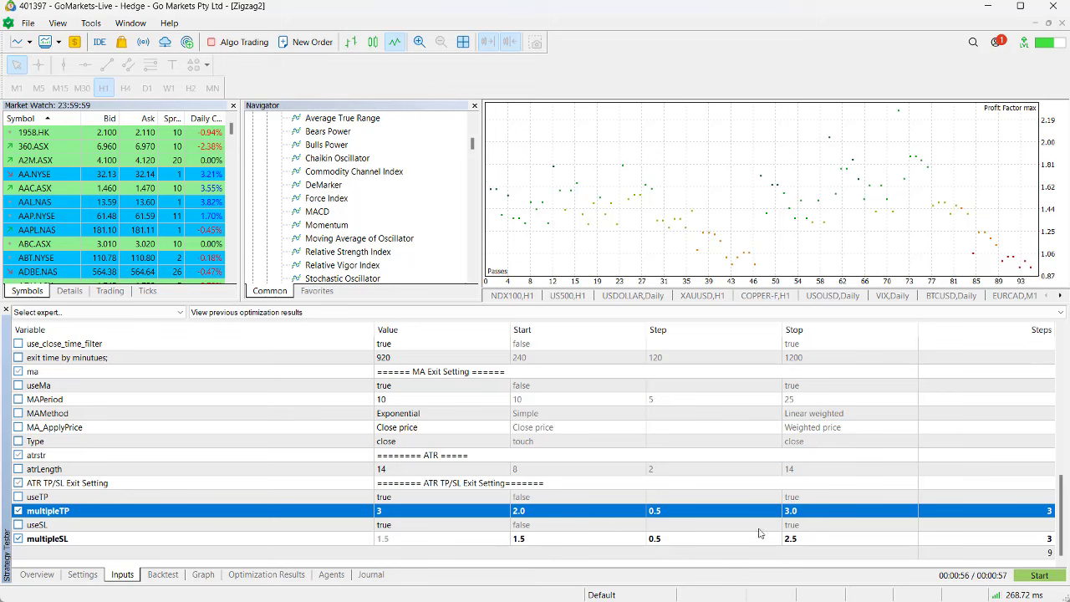
pyautogui.click(535, 543)
pyautogui.write('1')
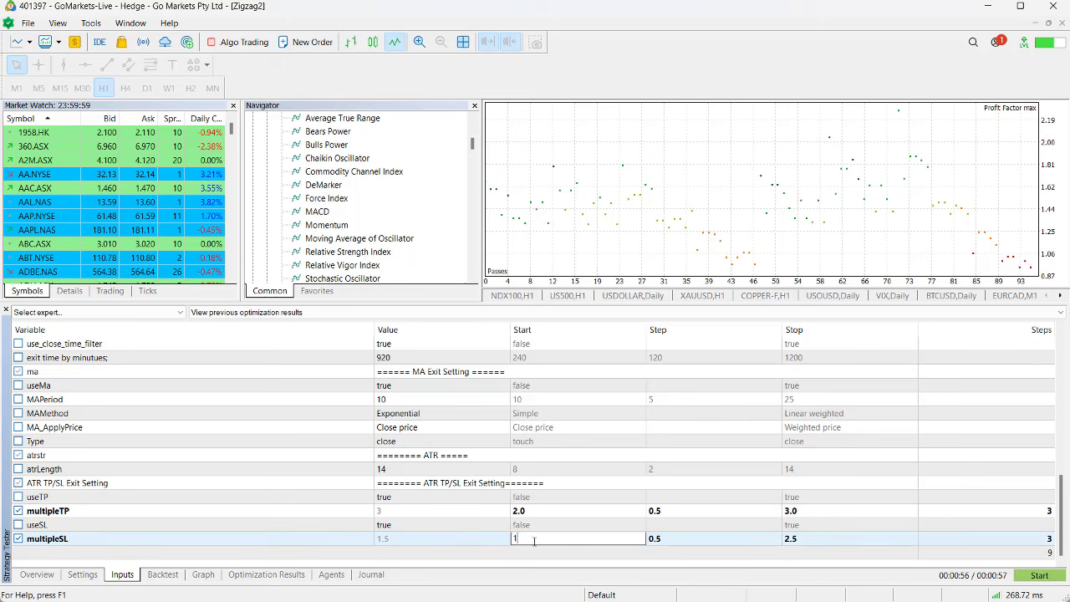
pyautogui.click(791, 542)
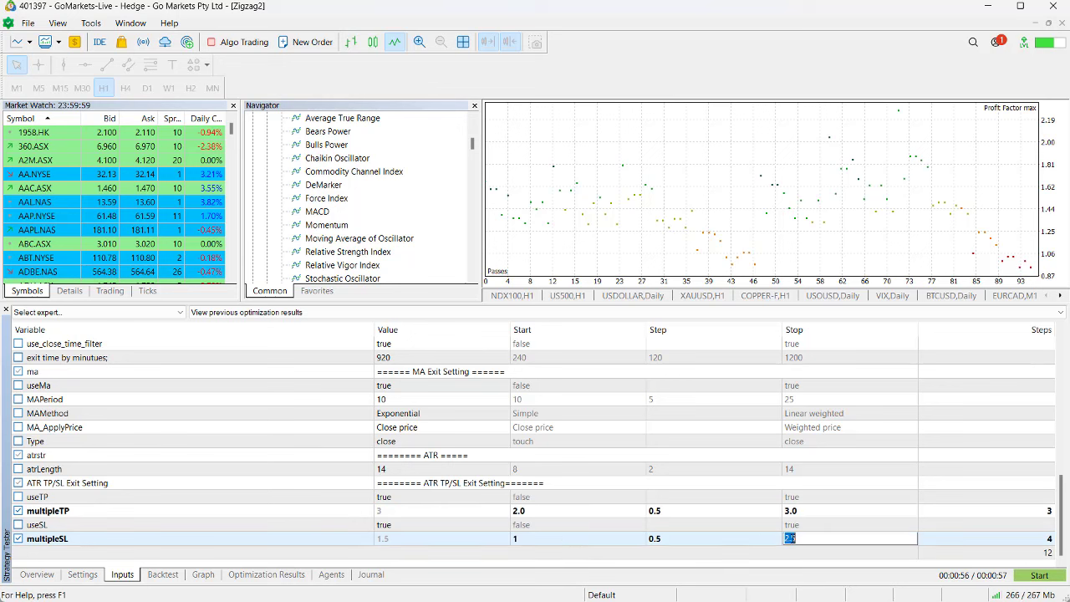
pyautogui.write('2')
pyautogui.click(889, 557)
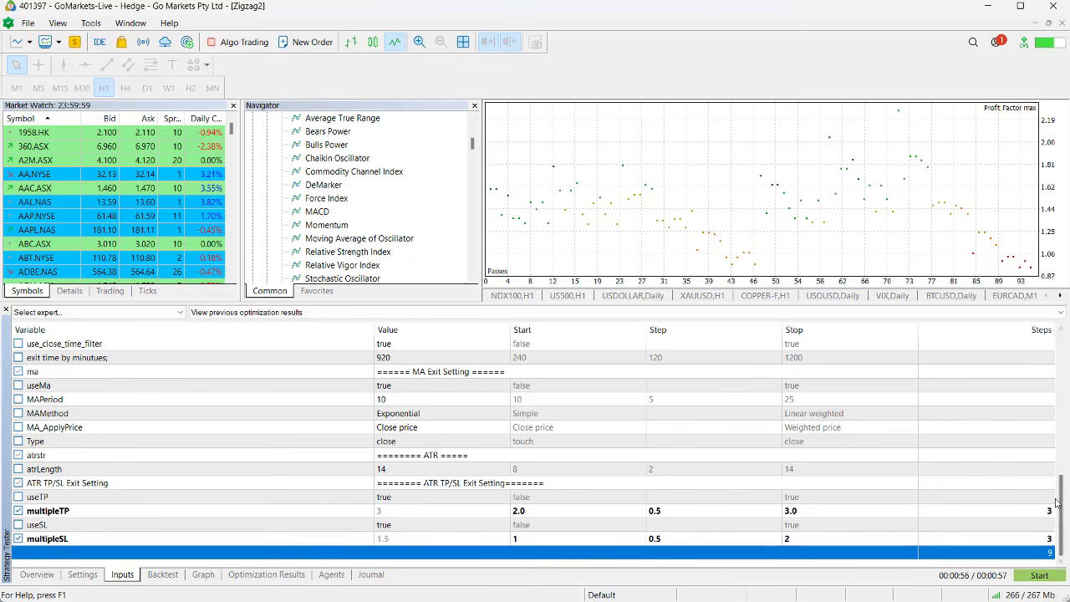
# Run the 9-pass TP/SL optimization, led by 687.53 profit at profit factor 2.27.
pyautogui.click(1037, 575)
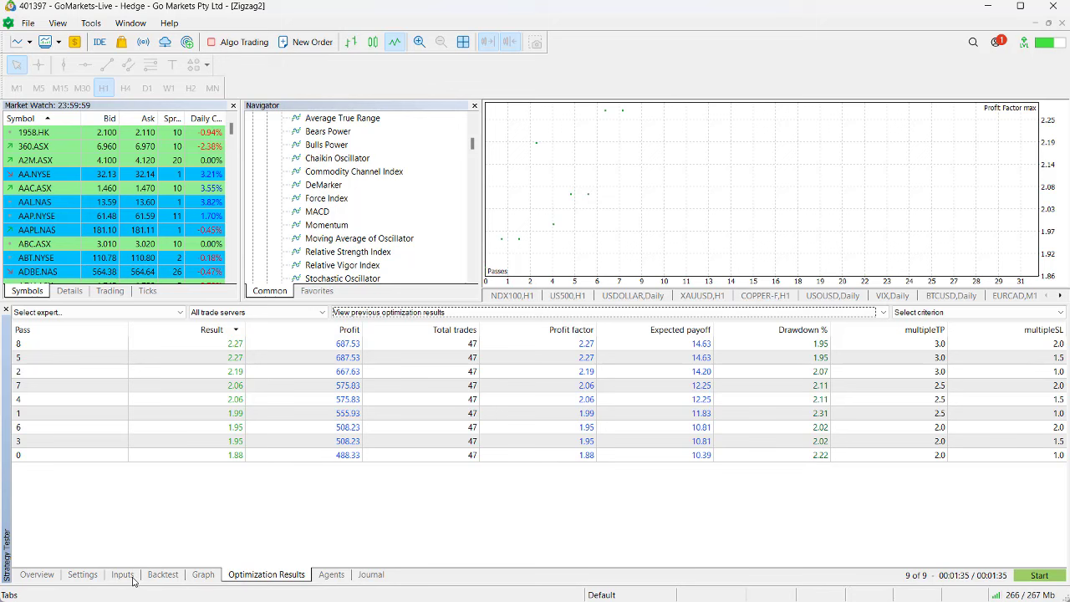
# Exclude multipleTP and multipleSL from the optimization on the Inputs list.
pyautogui.click(122, 576)
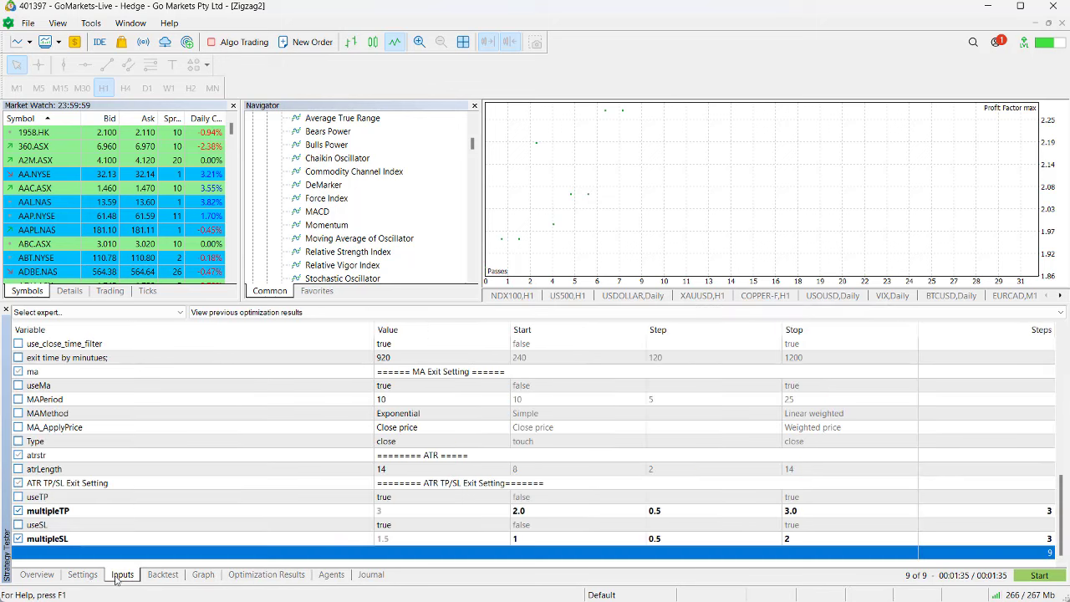
pyautogui.click(16, 513)
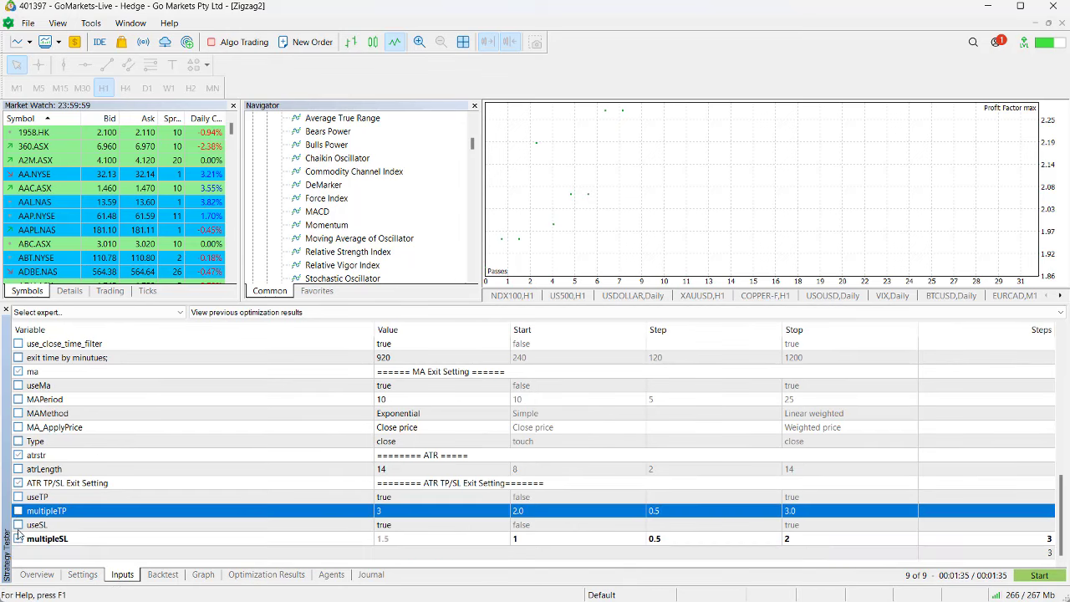
pyautogui.click(20, 539)
pyautogui.scroll(5, 500, 413)
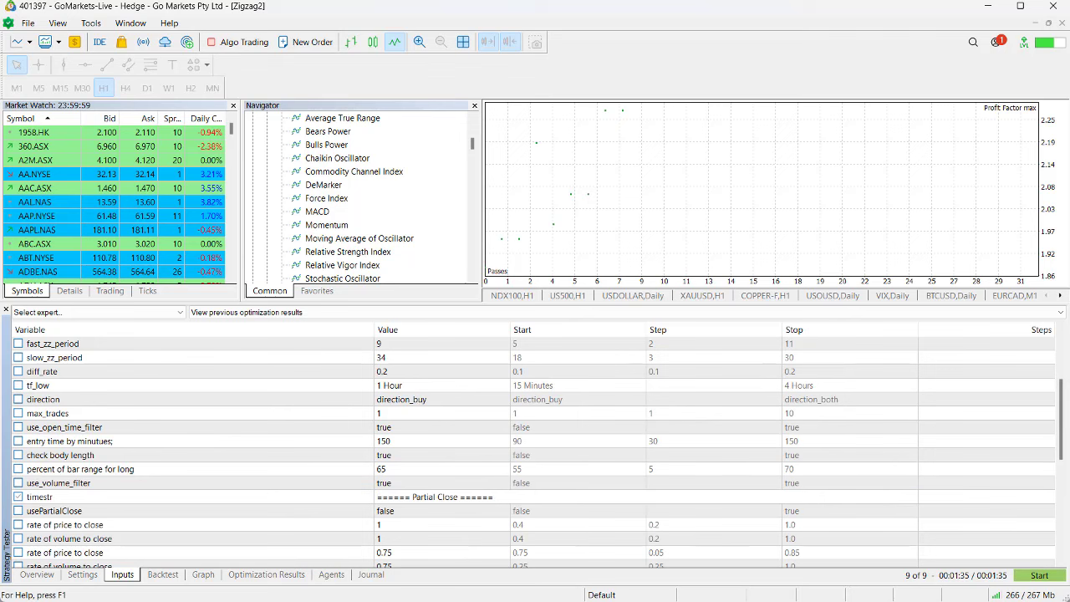
pyautogui.scroll(-3, 596, 501)
# Set the exit time optimization range to start 720 and stop 1260 minutes.
pyautogui.doubleClick(577, 511)
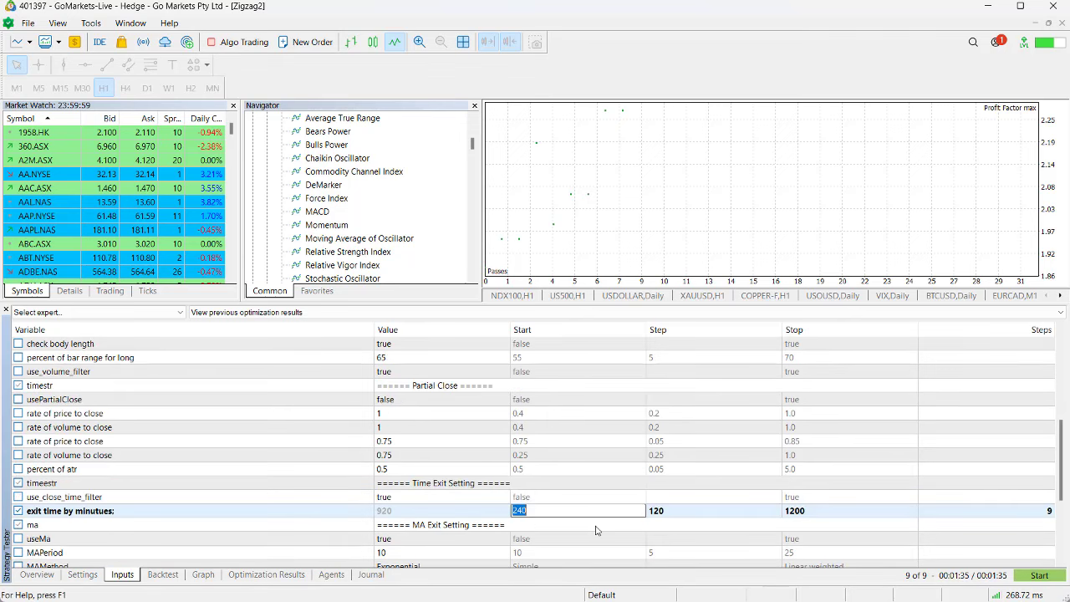
pyautogui.write('730')
pyautogui.press('BackSpace')
pyautogui.write('20')
pyautogui.press('Return')
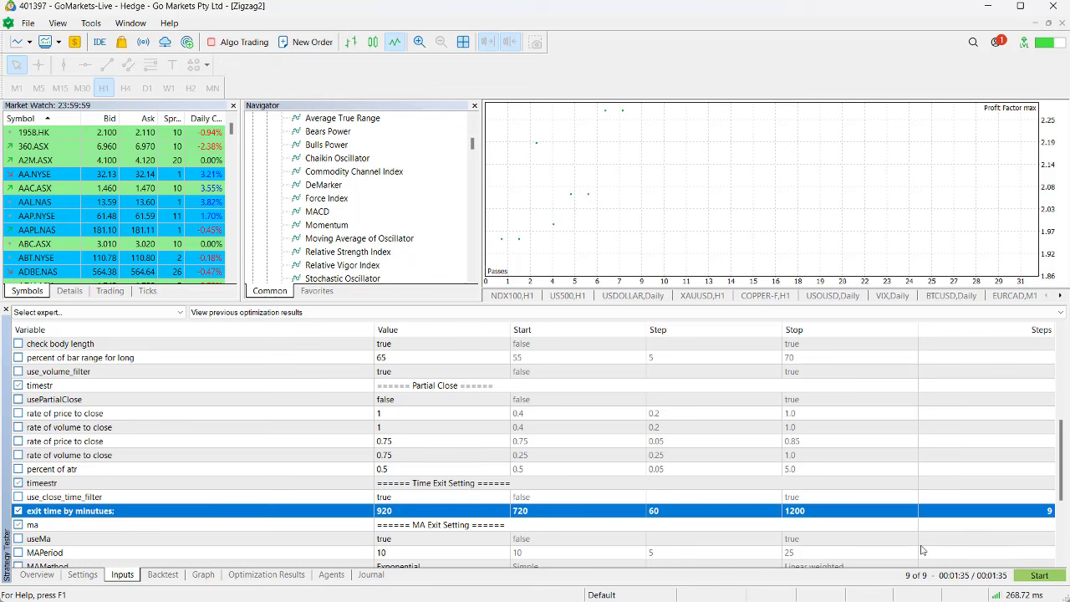
pyautogui.doubleClick(813, 512)
pyautogui.write('1260')
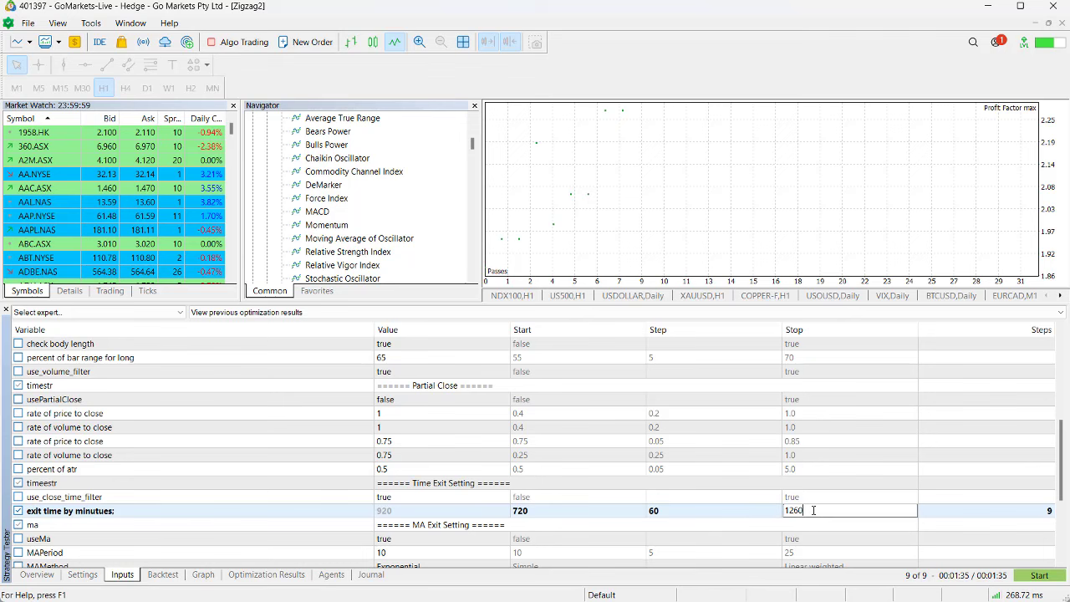
pyautogui.click(942, 545)
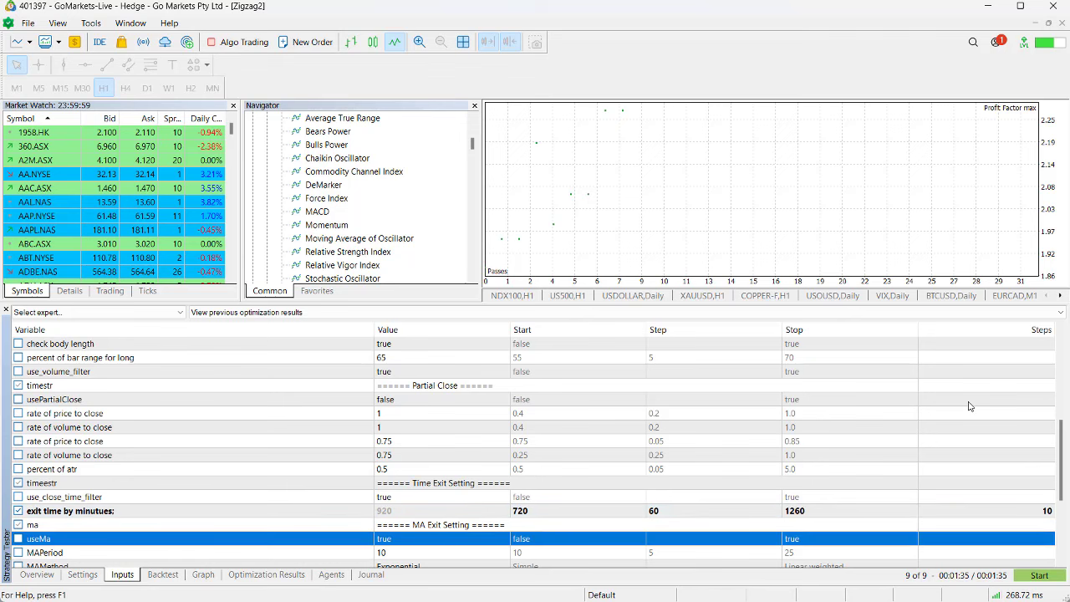
# Launch the 10-step exit-time optimization run.
pyautogui.moveTo(1061, 464); pyautogui.dragTo(1058, 526)
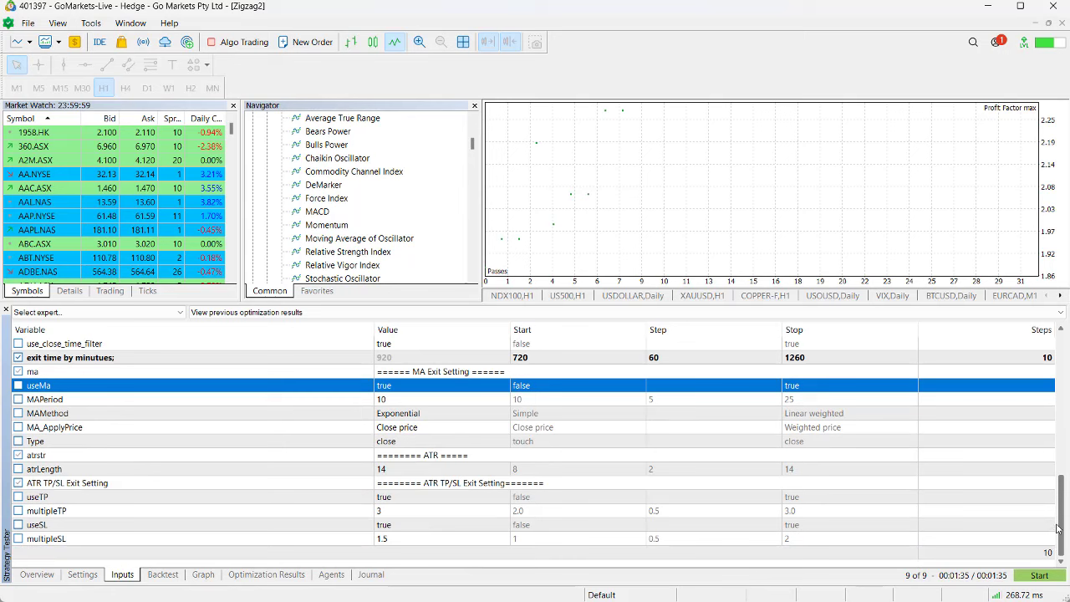
pyautogui.scroll(1, 1058, 527)
pyautogui.click(1039, 575)
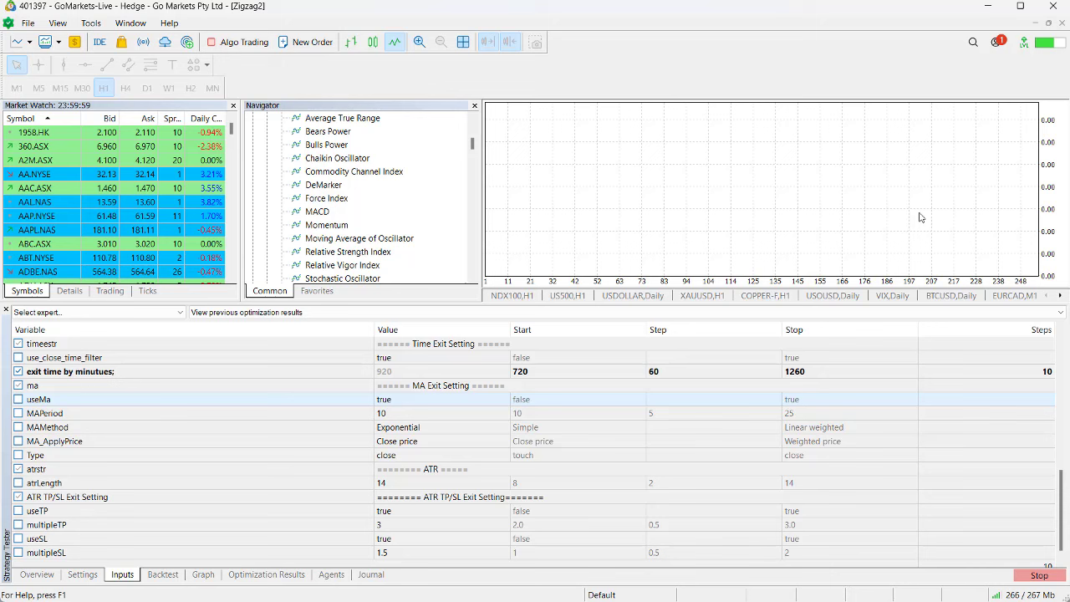
# After all 10 passes finish, sort the results by Profit so pass 9 (813.18) leads.
pyautogui.click(123, 577)
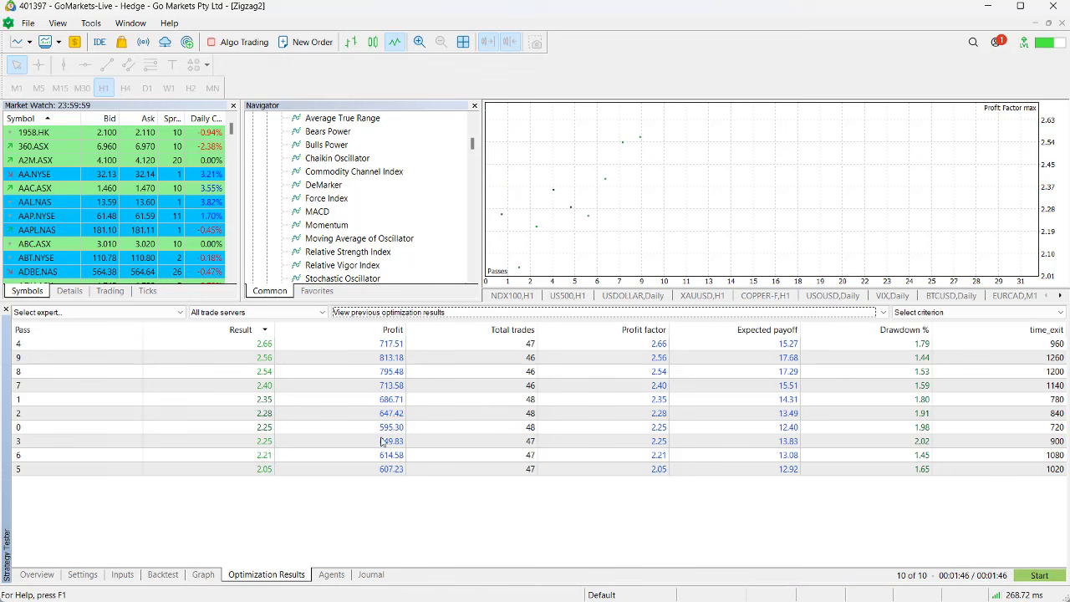
pyautogui.click(392, 331)
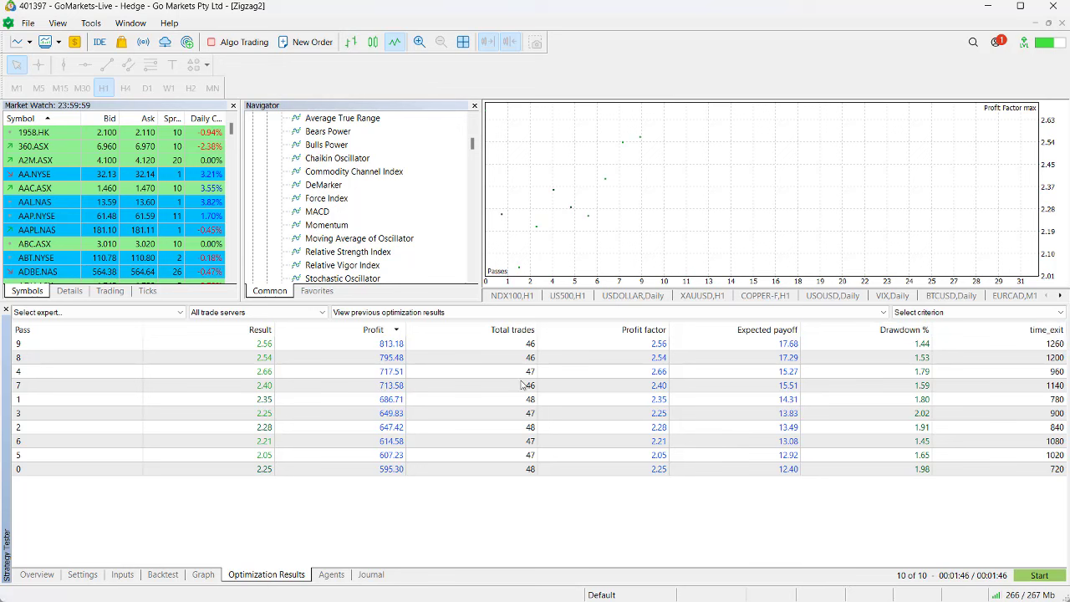
# Run pass 9 (exit time 1260) as a single backtest and view its balance/equity graph.
pyautogui.click(394, 347)
pyautogui.rightClick(394, 347)
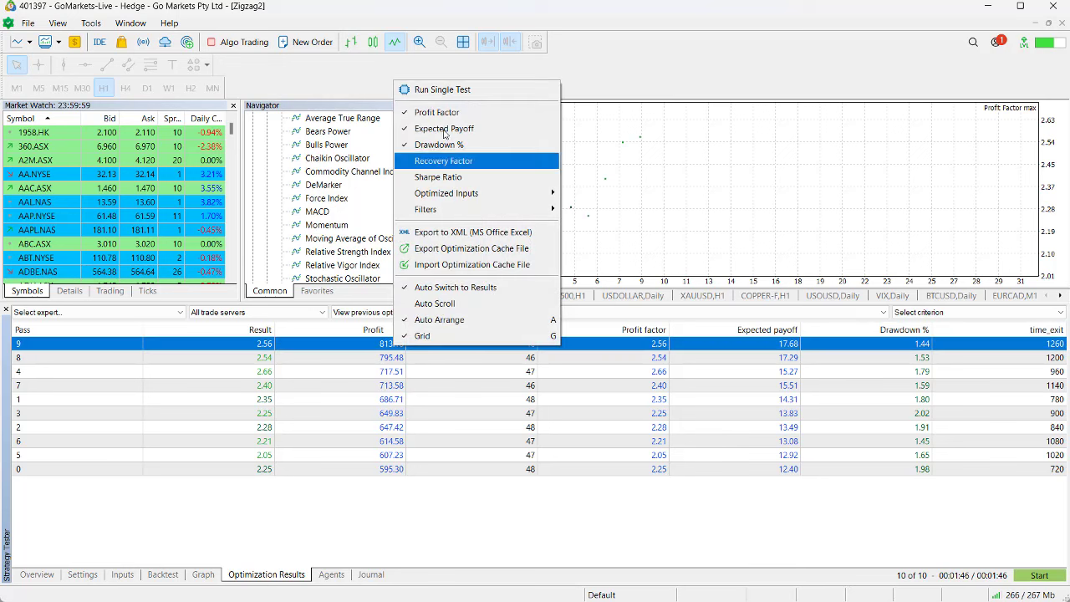
pyautogui.click(483, 88)
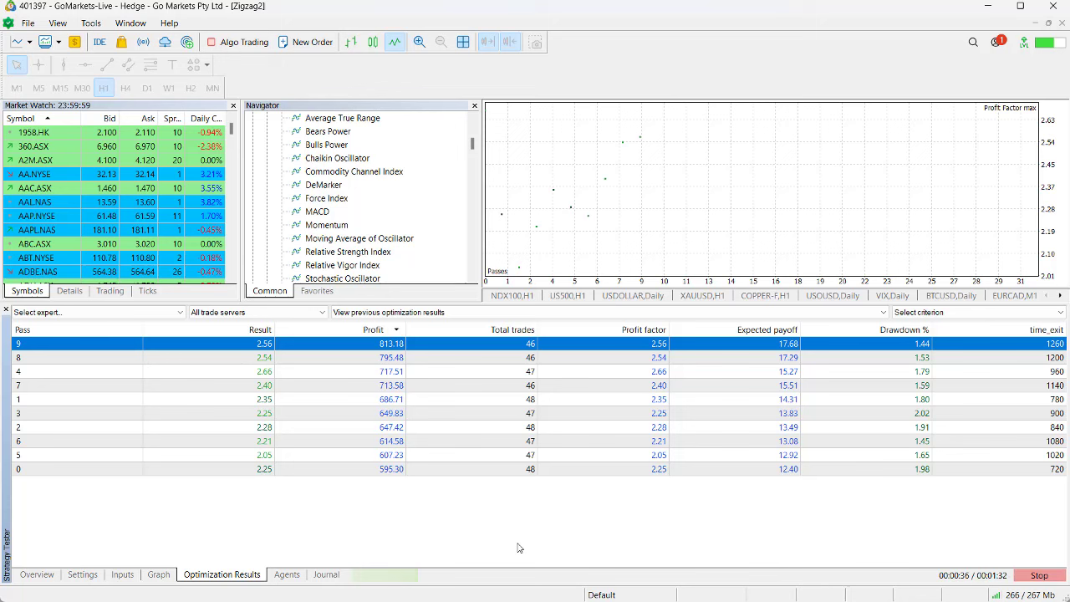
pyautogui.click(158, 574)
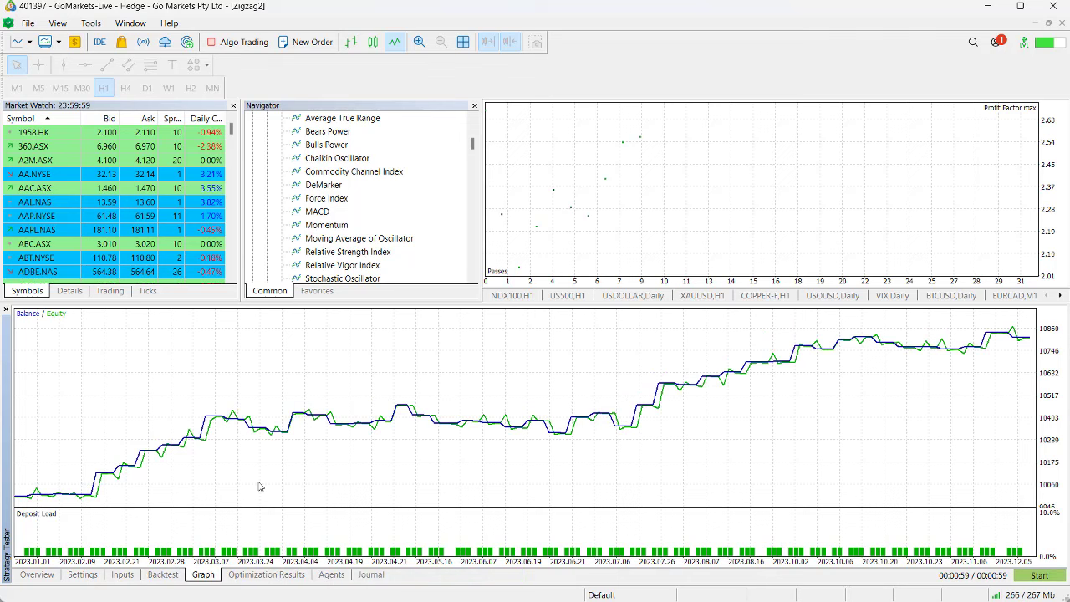
# Show the Backtest report: 813.18 net profit, 46 trades, profit factor 2.56.
pyautogui.click(155, 574)
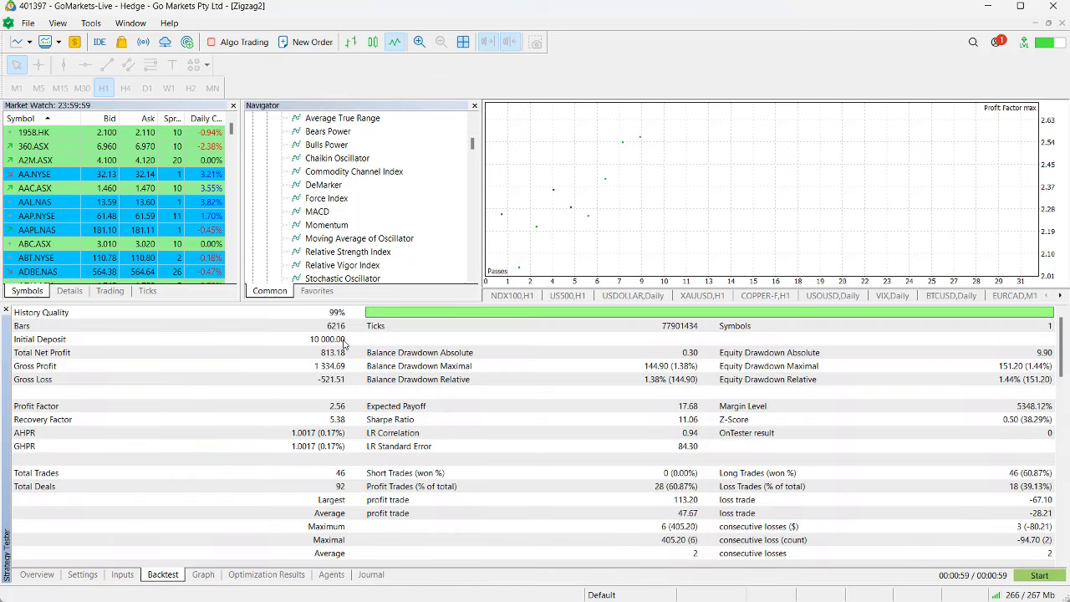